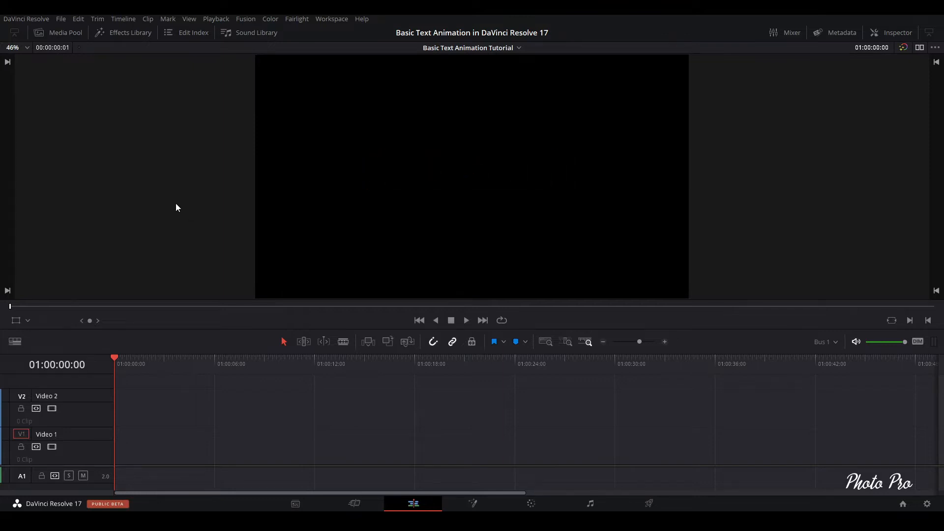
# Place the Ski - 8558.mp4 clip from the media pool at the start of the Video 1 track
pyautogui.click(62, 34)
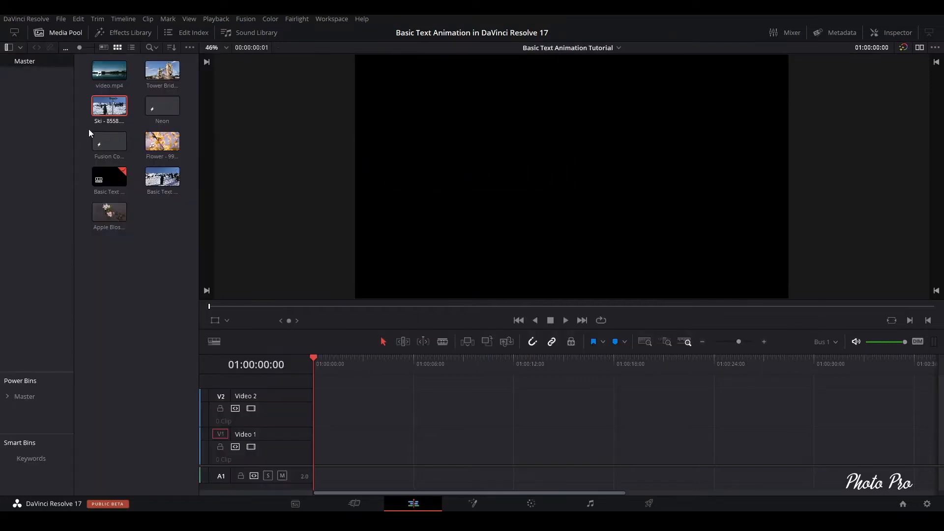
pyautogui.click(109, 113)
pyautogui.moveTo(109, 113); pyautogui.dragTo(322, 443)
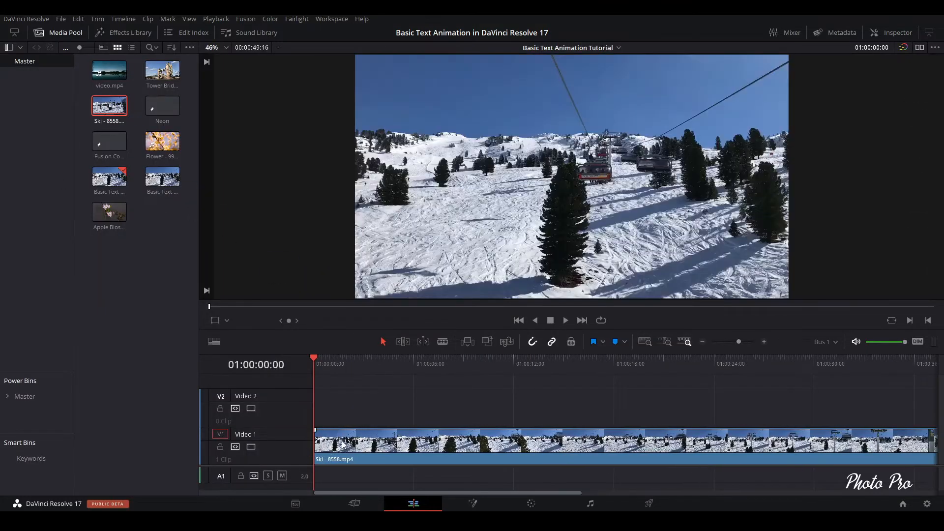
pyautogui.click(62, 33)
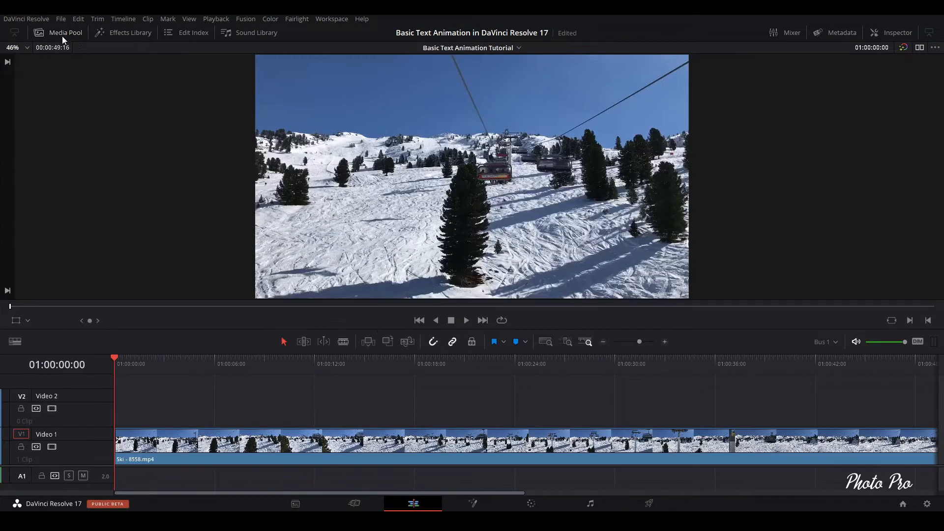
# Change the ski clip's duration to the 5-second preset
pyautogui.click(243, 450)
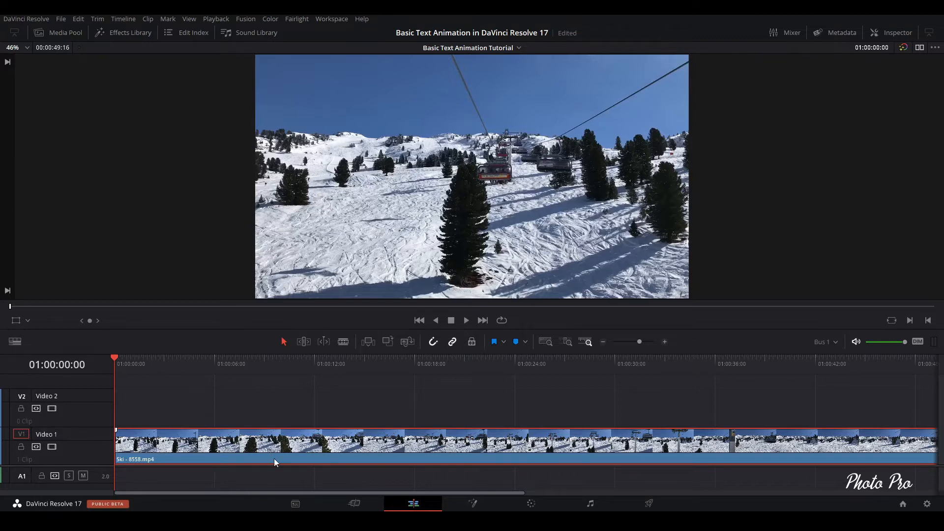
pyautogui.hotkey('ctrl', 'd')
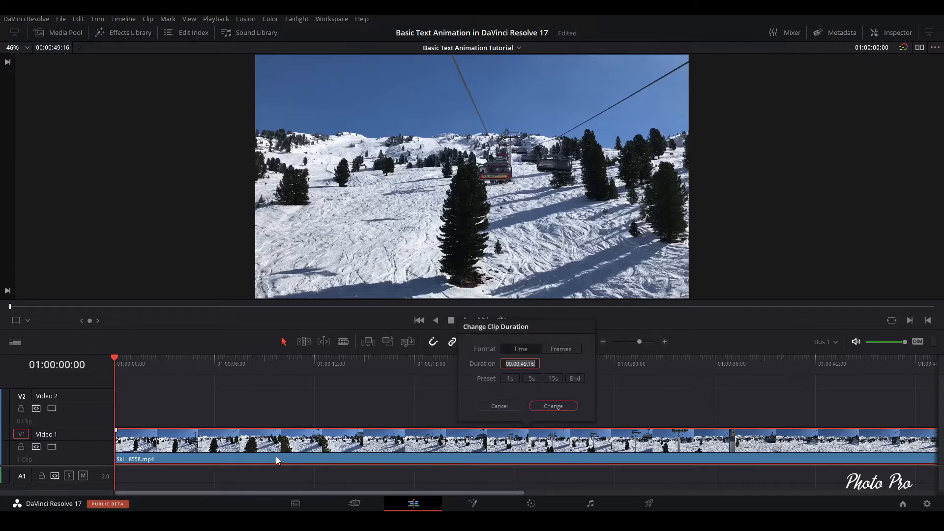
pyautogui.click(531, 378)
pyautogui.click(554, 408)
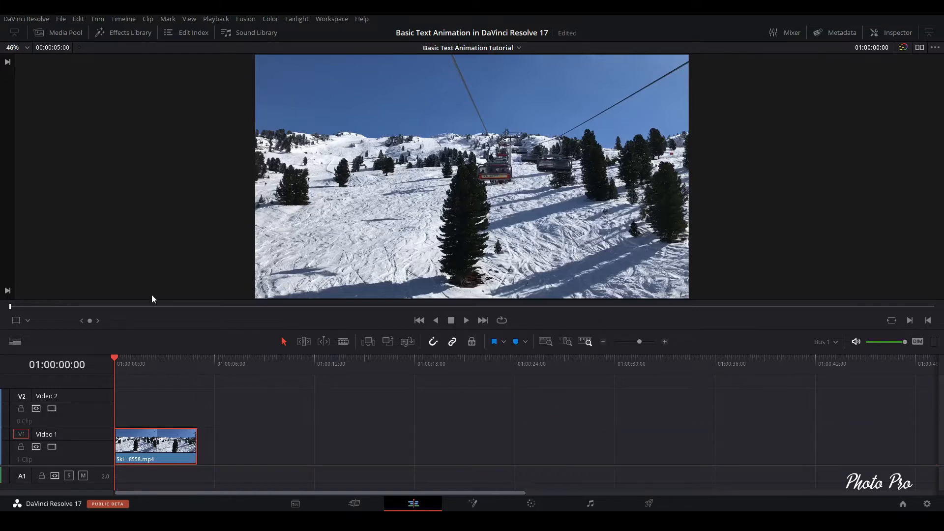
# Add the basic Text title on Video 2, directly above the ski clip at the timeline start
pyautogui.click(136, 33)
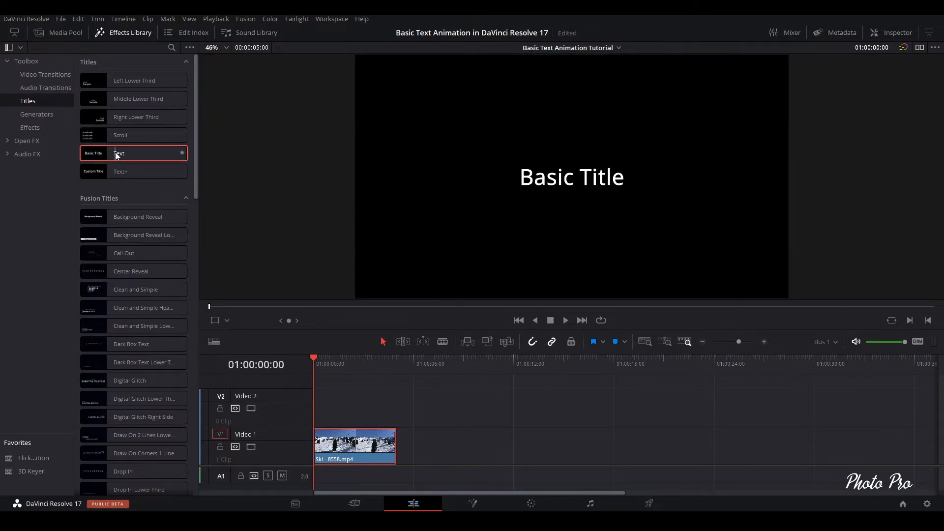
pyautogui.moveTo(116, 153); pyautogui.dragTo(320, 408)
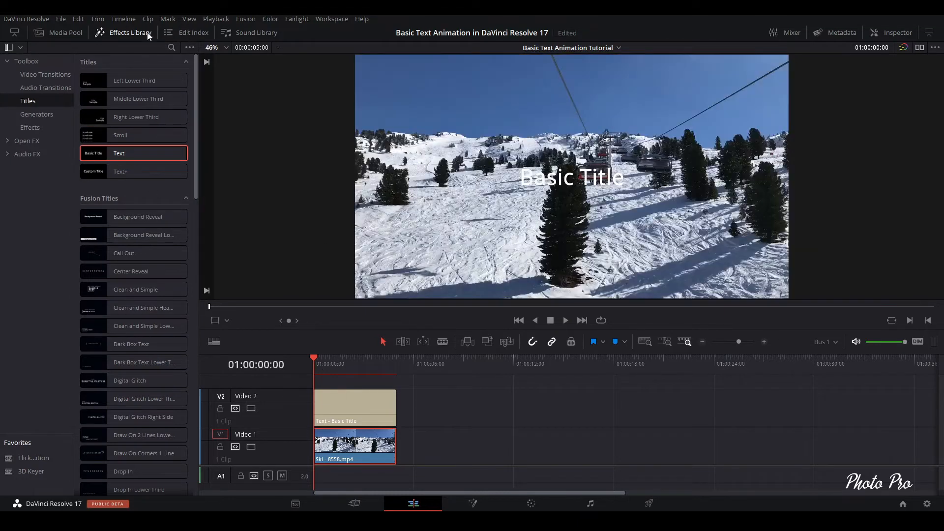
pyautogui.click(130, 32)
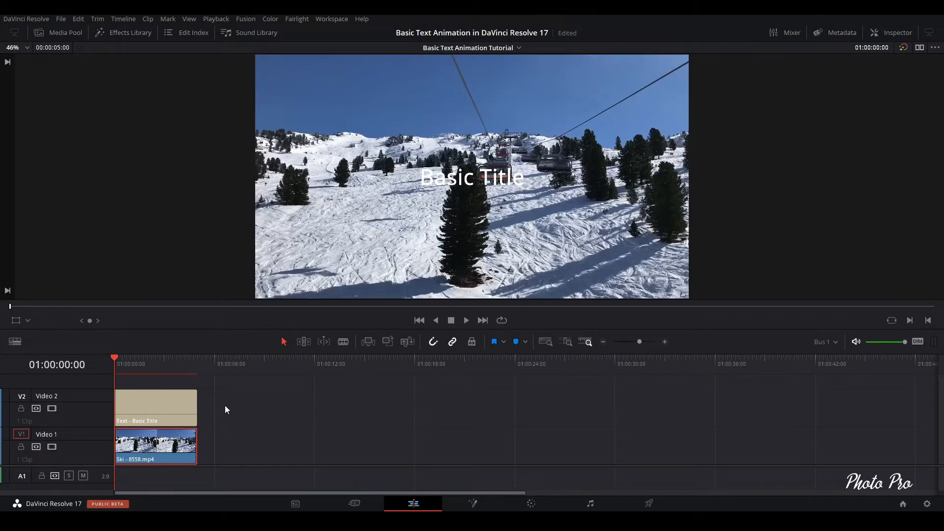
# Replace the text of the title clip on Video 2 with WINTER, viewing the frame at 01:00:01:15
pyautogui.click(142, 362)
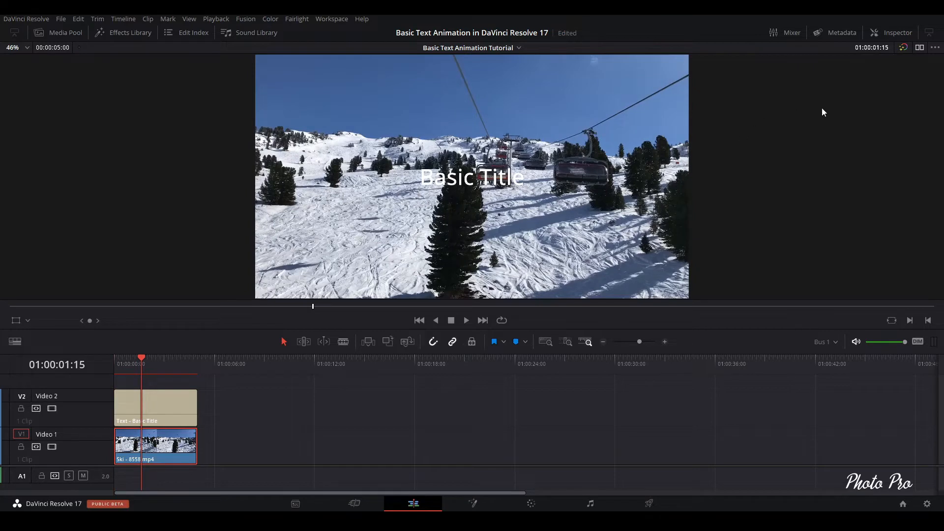
pyautogui.click(886, 33)
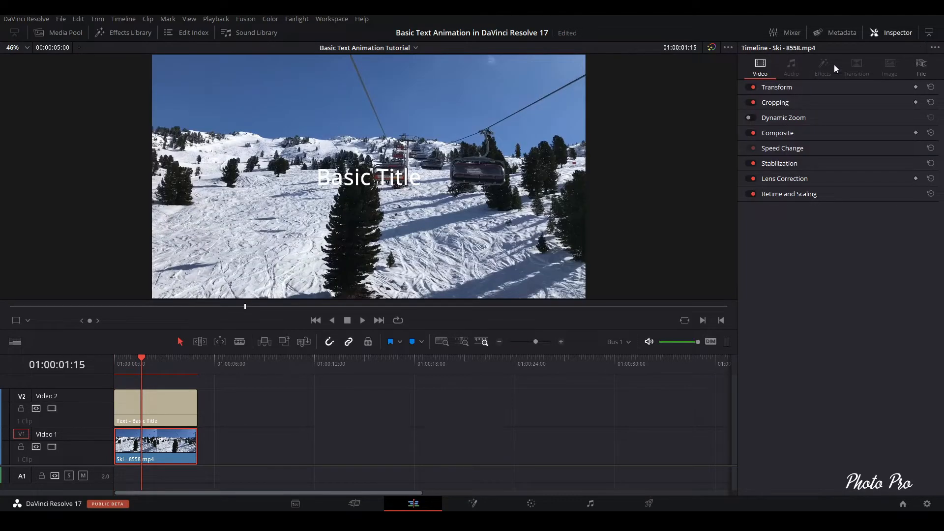
pyautogui.click(178, 408)
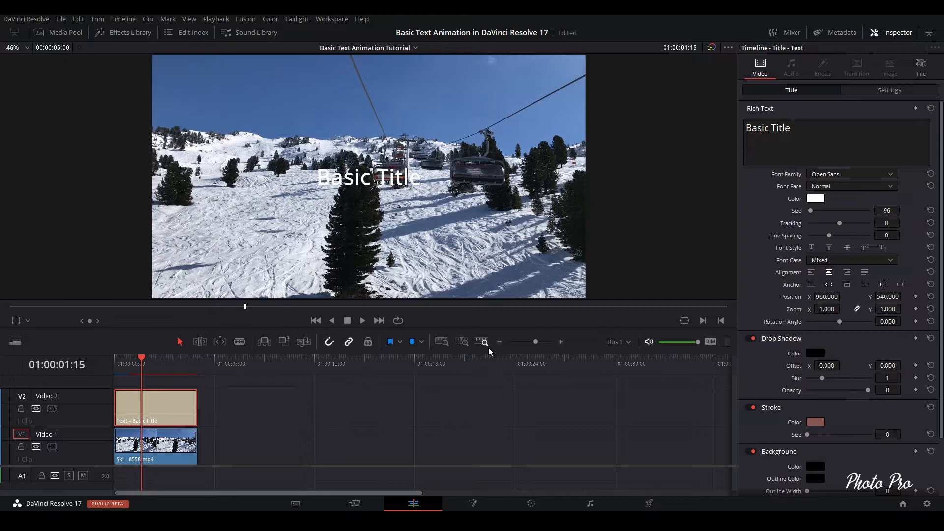
pyautogui.moveTo(791, 128); pyautogui.dragTo(730, 129)
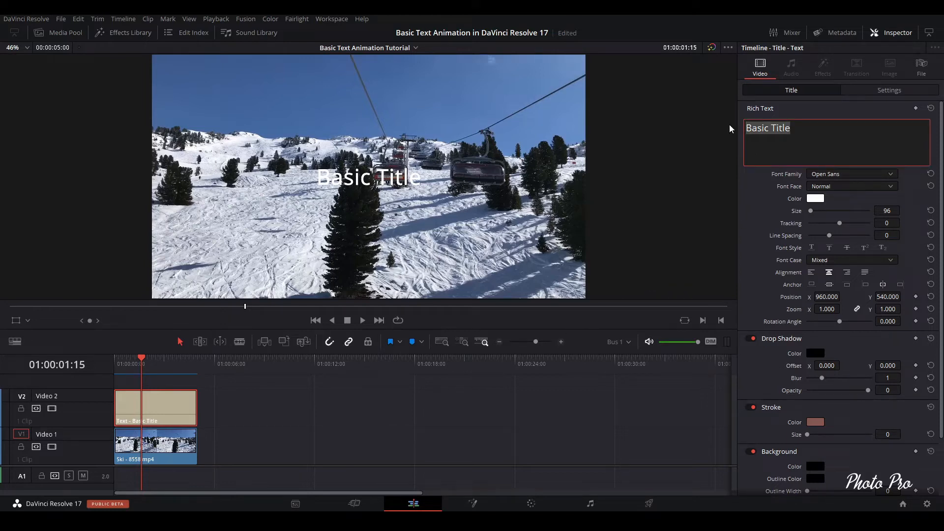
pyautogui.write('W')
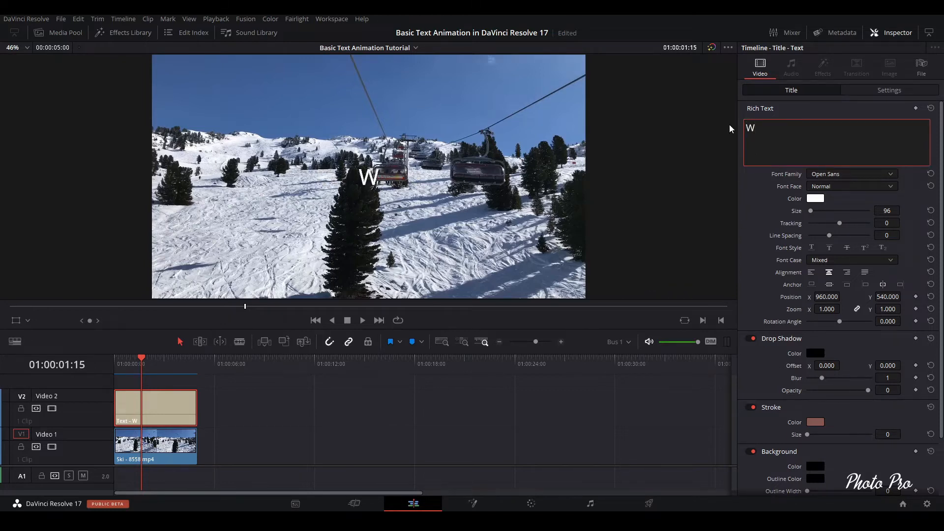
pyautogui.write('INTER')
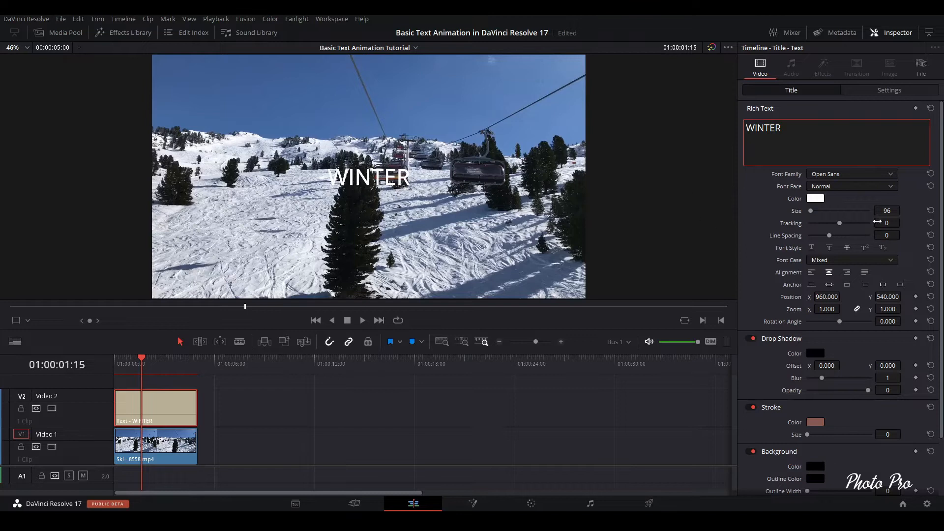
# Set the WINTER title's font family to Arial and its font face to Bold
pyautogui.click(890, 174)
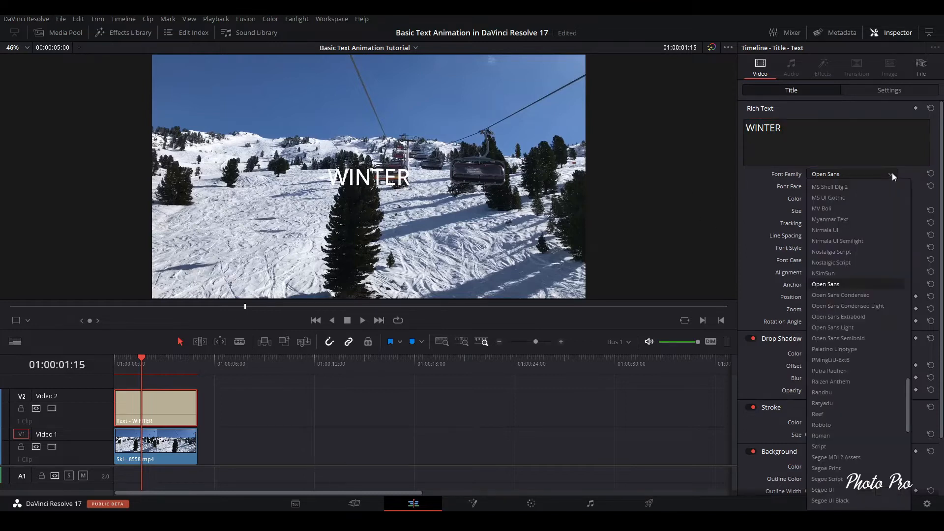
pyautogui.scroll(15, 832, 269)
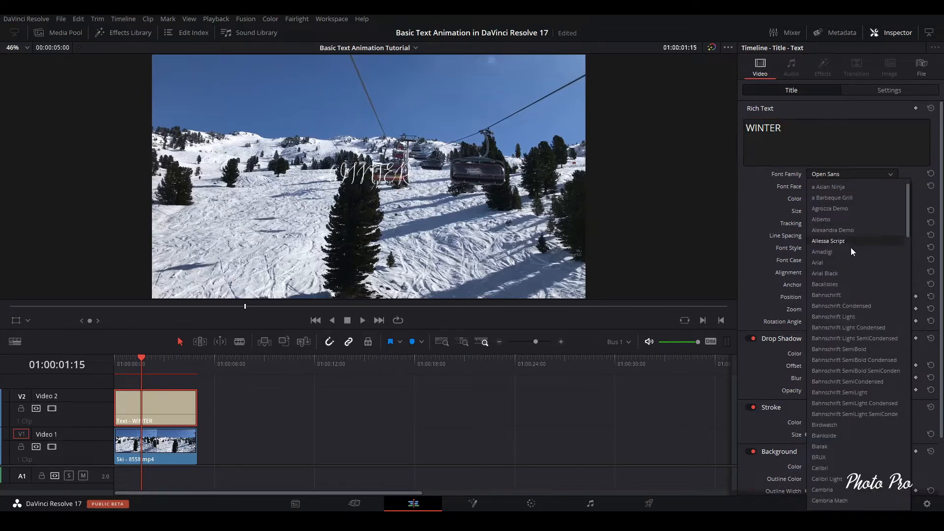
pyautogui.click(821, 265)
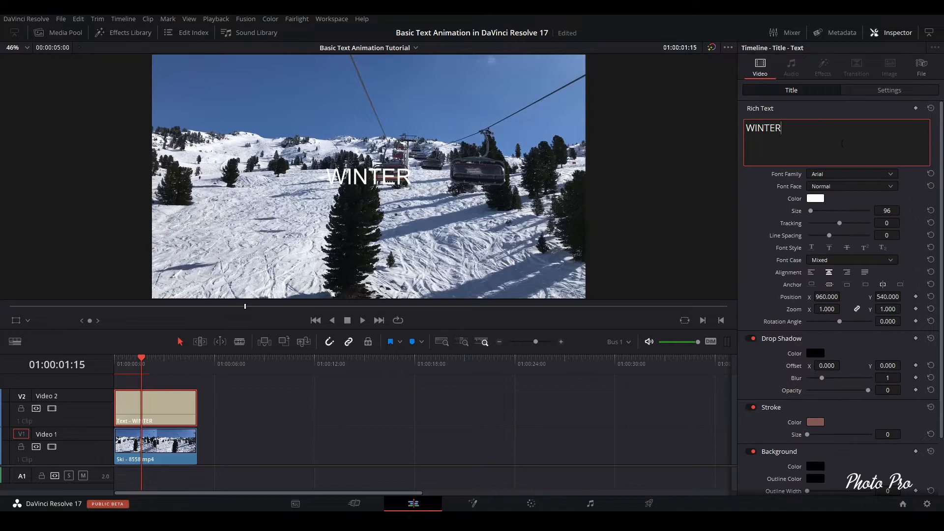
pyautogui.click(893, 189)
pyautogui.click(830, 209)
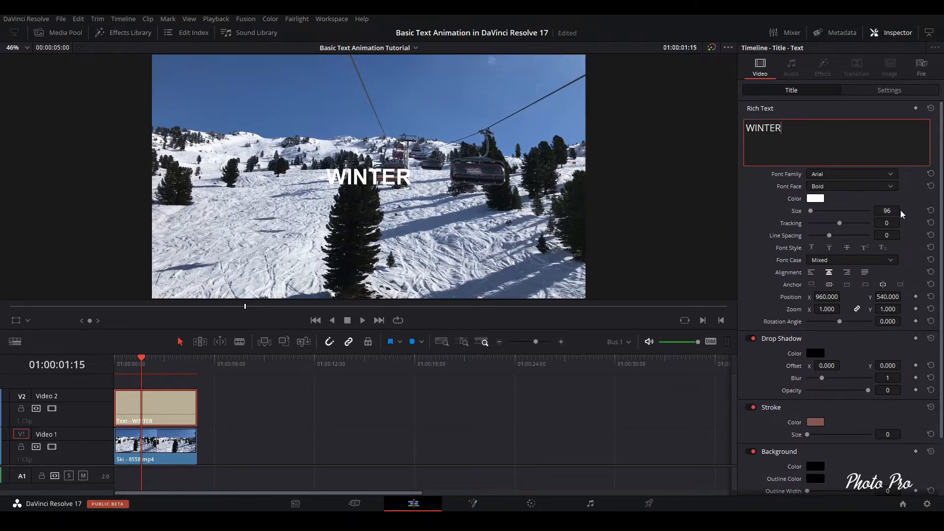
# Color the WINTER title purple (#c059ff) and set its size to 301
pyautogui.click(816, 200)
pyautogui.click(480, 195)
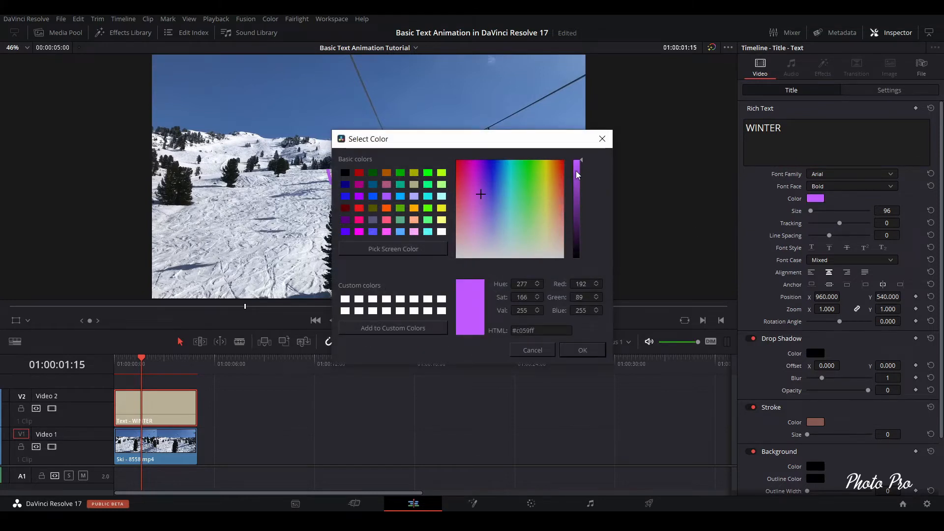
pyautogui.click(582, 350)
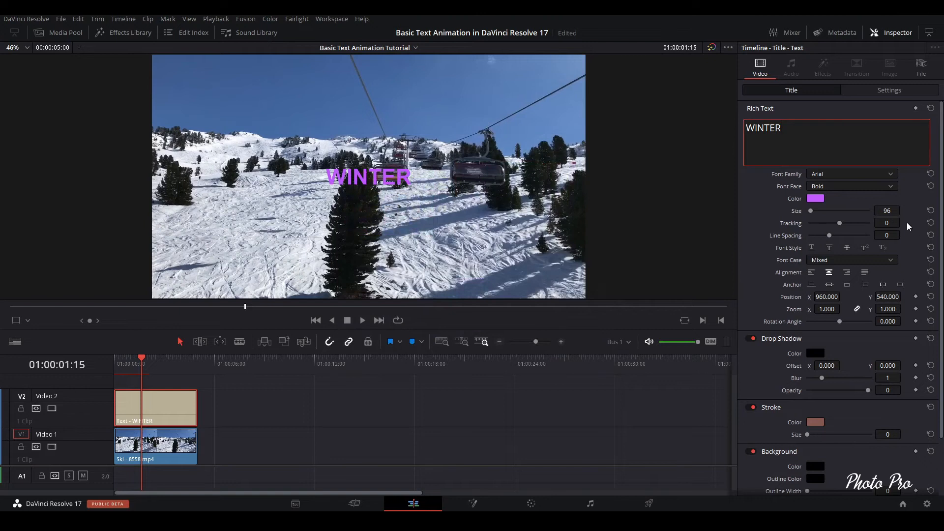
pyautogui.moveTo(810, 211)
pyautogui.mouseDown()
pyautogui.moveTo(825, 213)
pyautogui.moveTo(816, 217)
pyautogui.mouseUp()
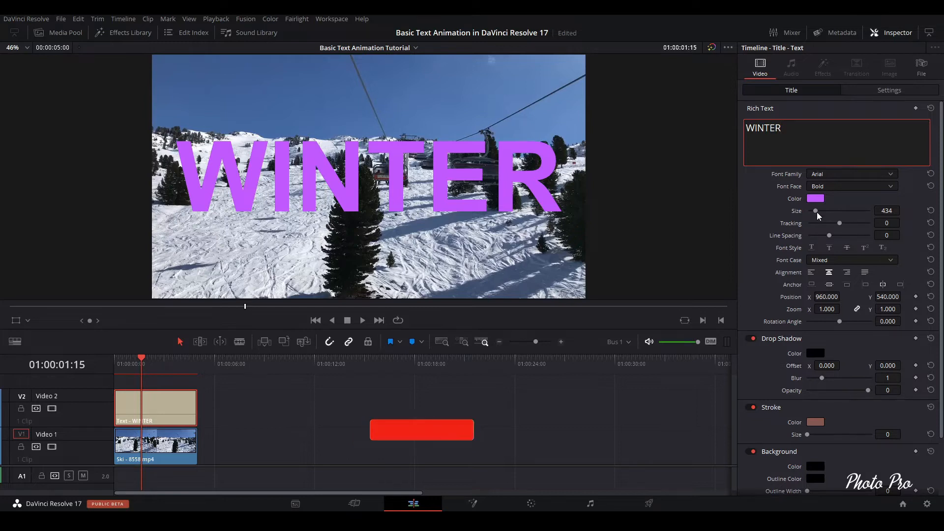
pyautogui.moveTo(817, 212); pyautogui.dragTo(839, 226)
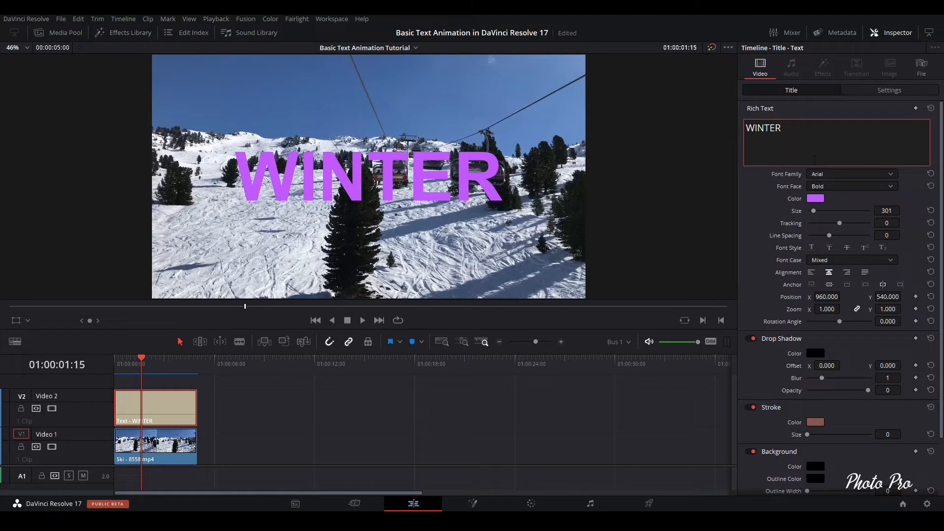
# Try the All Lowercase, Small Caps and Title Caps font cases on the WINTER title and return to Mixed
pyautogui.click(892, 262)
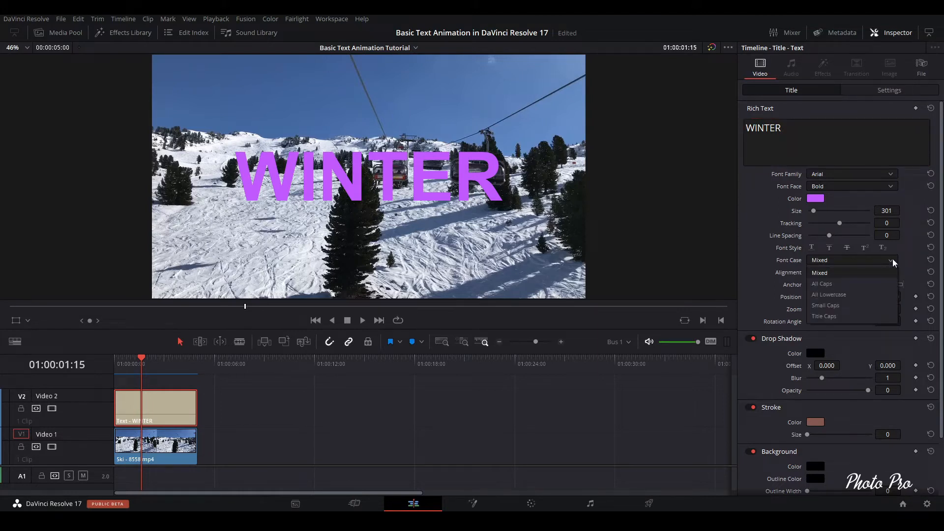
pyautogui.click(829, 294)
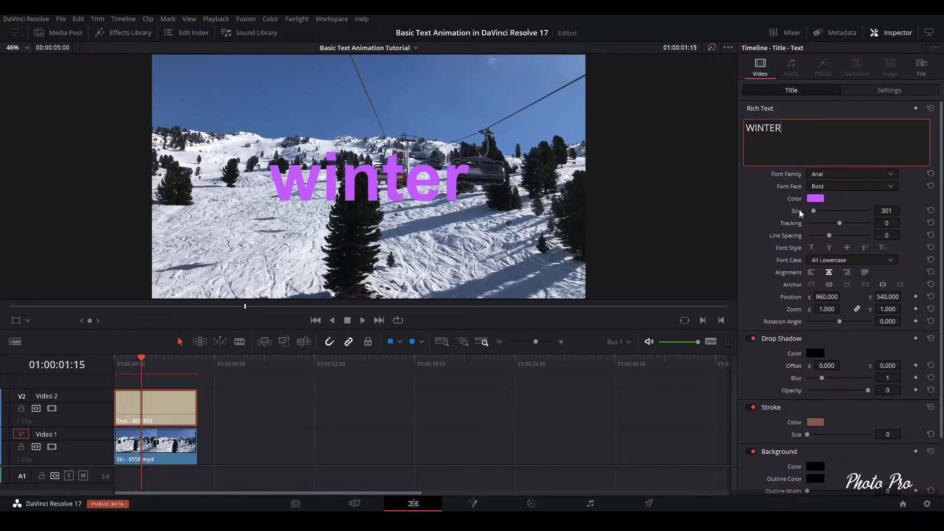
pyautogui.click(891, 262)
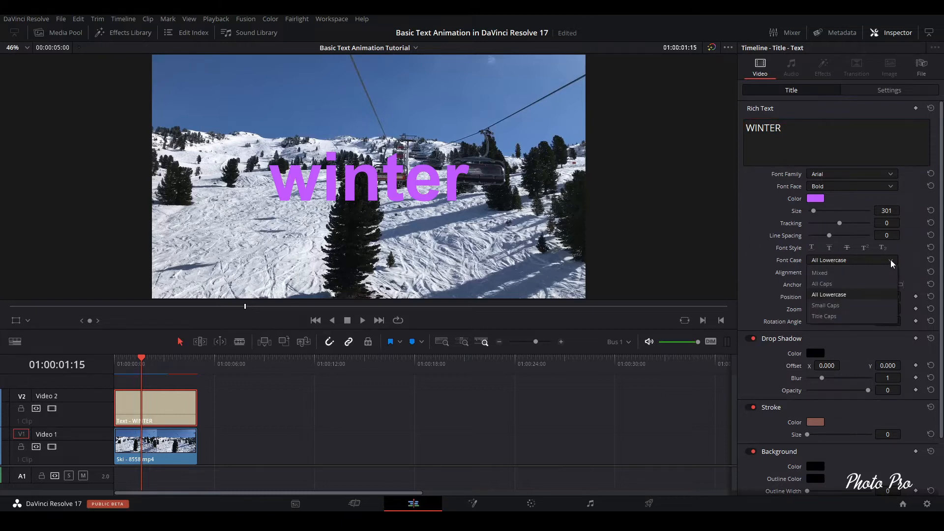
pyautogui.click(822, 304)
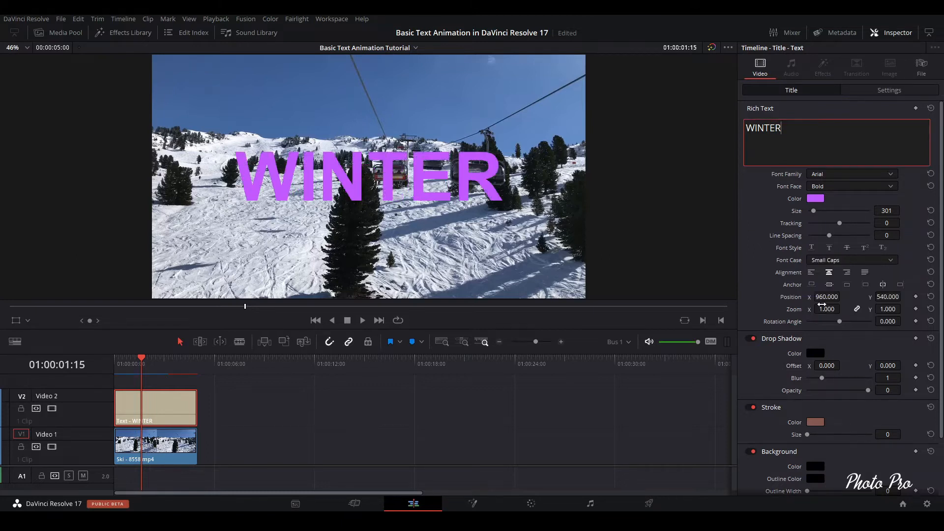
pyautogui.click(888, 262)
pyautogui.click(833, 320)
pyautogui.click(891, 261)
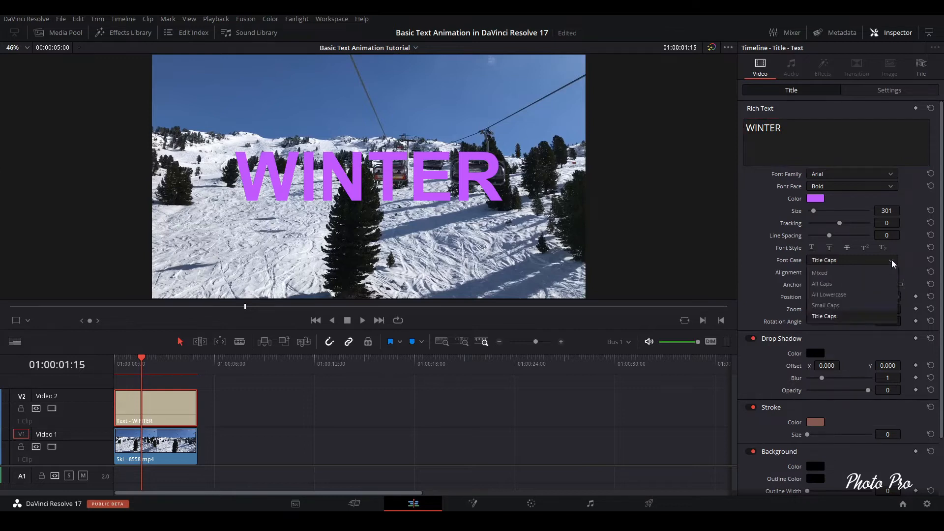
pyautogui.click(824, 273)
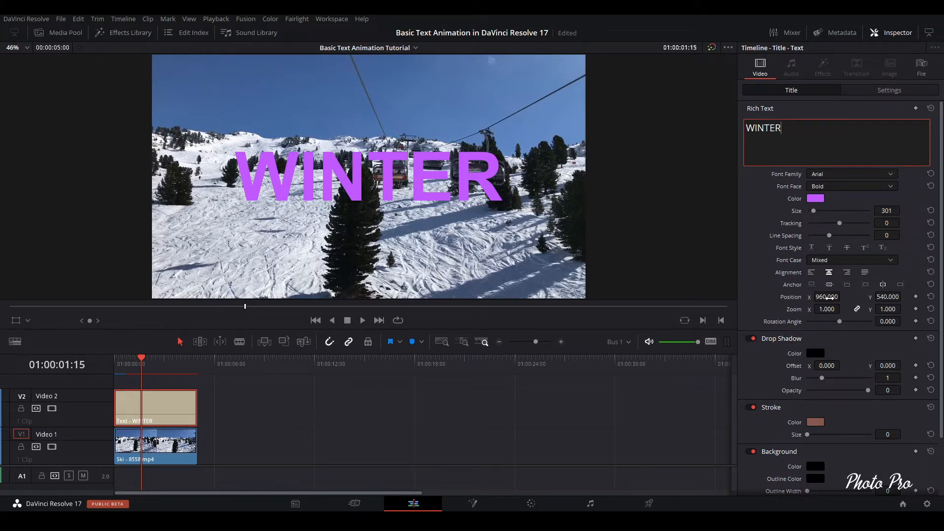
# Try position X 1010, Y 545, zoom 1.070 and rotation angle -30.230 on the WINTER title, resetting each to its default
pyautogui.moveTo(827, 297); pyautogui.dragTo(890, 297)
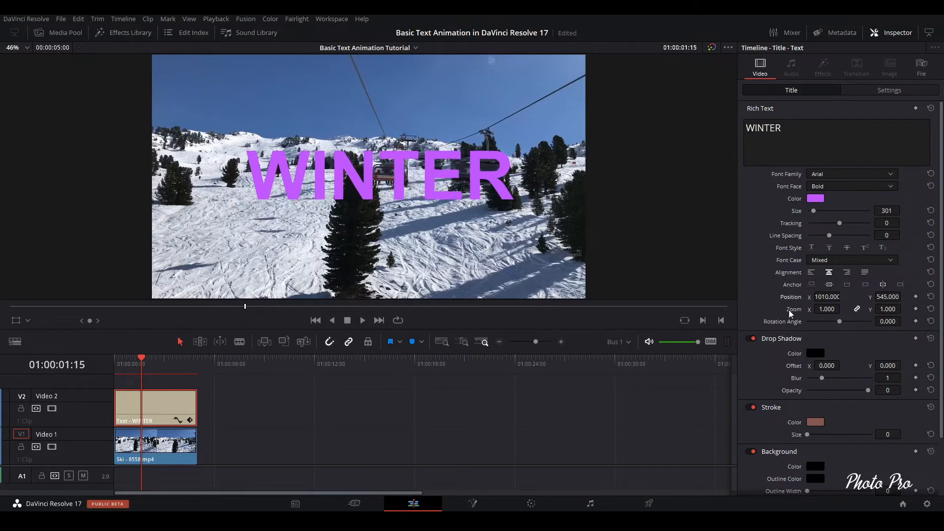
pyautogui.moveTo(825, 309)
pyautogui.mouseDown()
pyautogui.moveTo(843, 309)
pyautogui.moveTo(826, 308)
pyautogui.mouseUp()
pyautogui.doubleClick(791, 299)
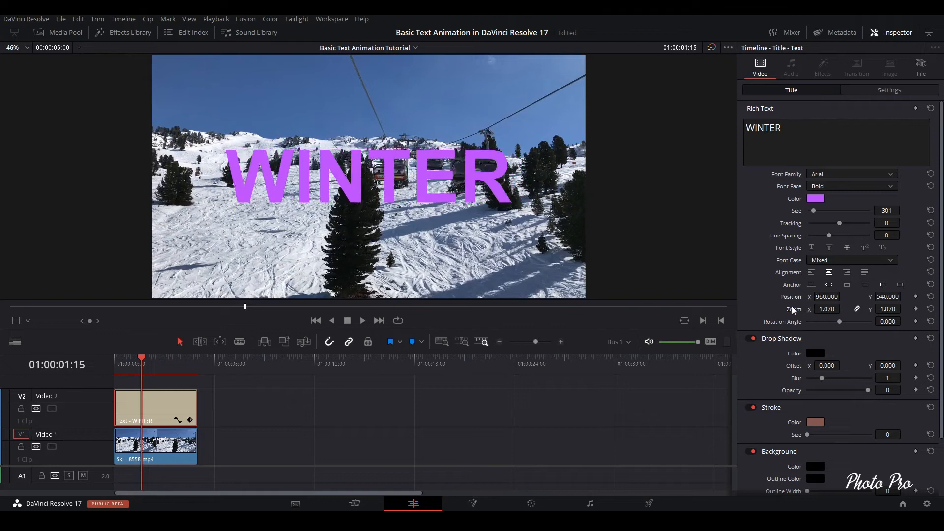
pyautogui.doubleClick(793, 310)
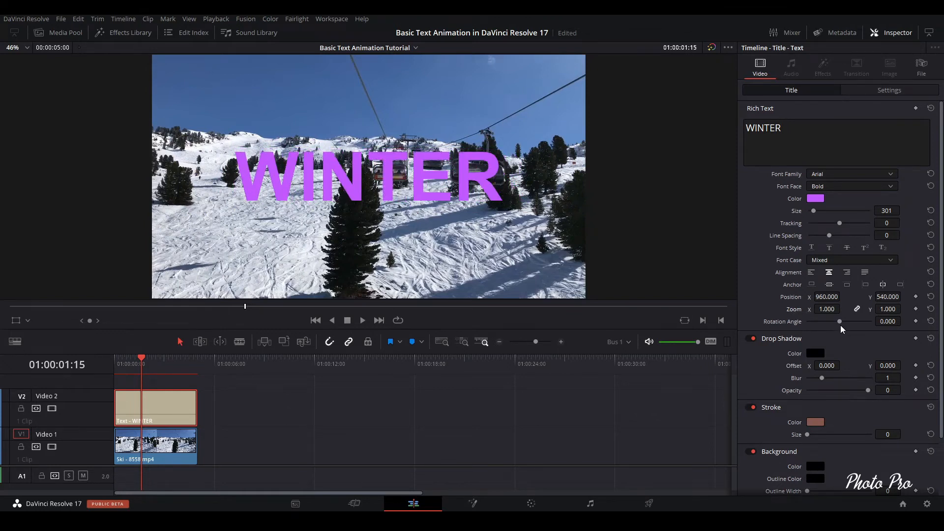
pyautogui.moveTo(839, 322)
pyautogui.mouseDown()
pyautogui.moveTo(801, 320)
pyautogui.moveTo(838, 328)
pyautogui.mouseUp()
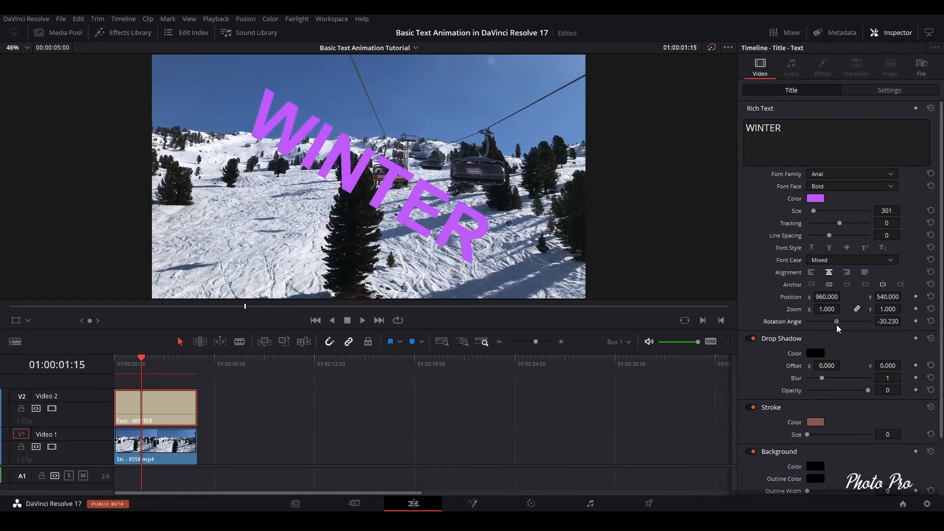
pyautogui.doubleClick(787, 322)
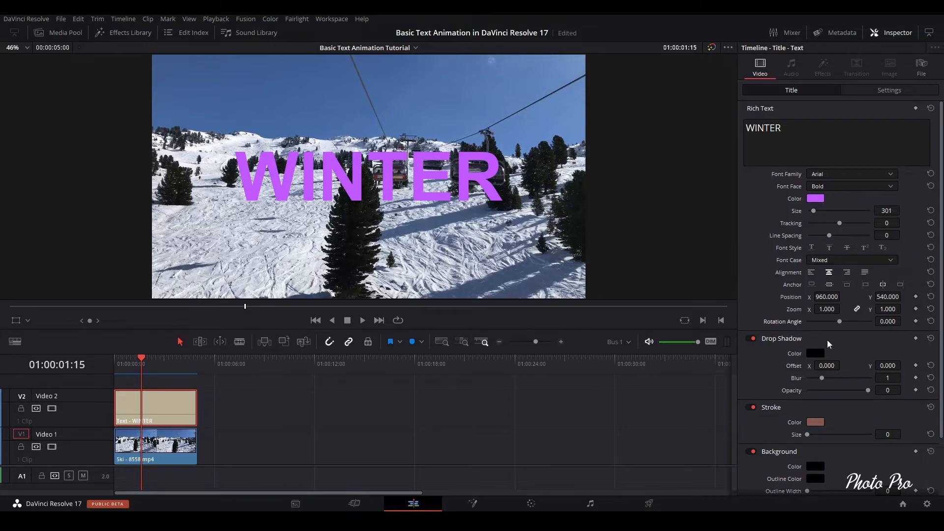
# Change the color of the WINTER title's drop shadow to purple
pyautogui.click(818, 354)
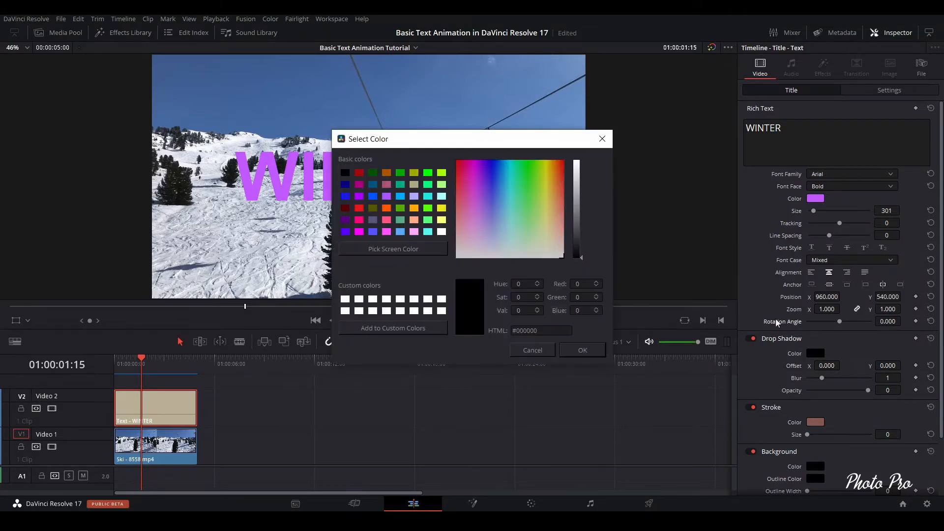
pyautogui.moveTo(445, 144); pyautogui.dragTo(474, 239)
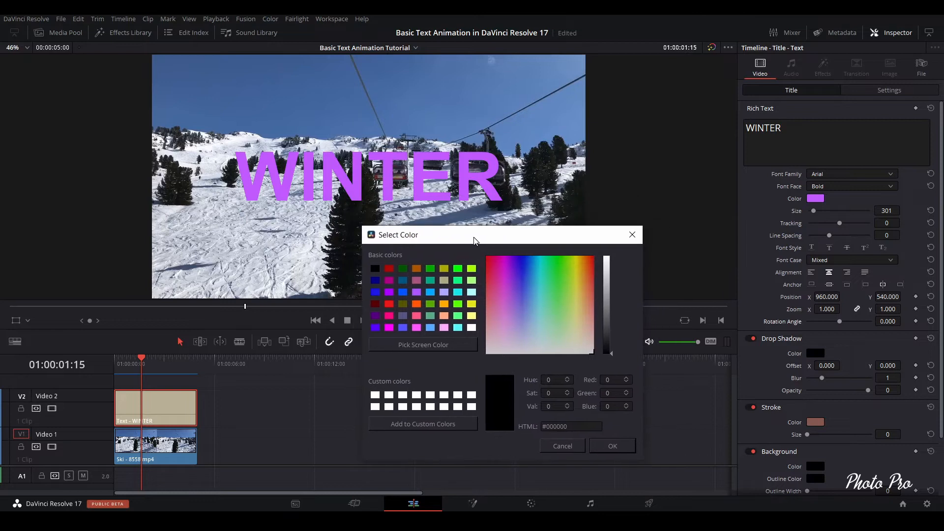
pyautogui.moveTo(508, 319); pyautogui.dragTo(512, 331)
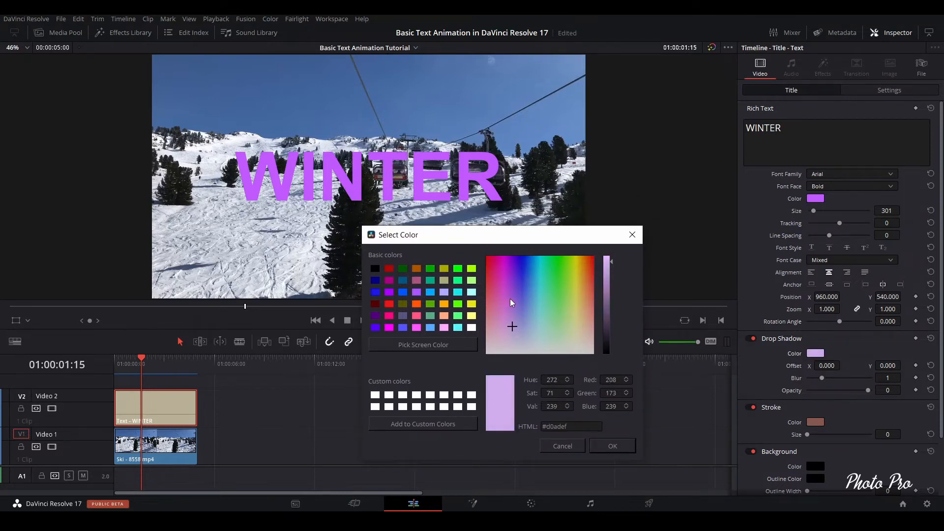
pyautogui.moveTo(511, 302); pyautogui.dragTo(512, 293)
pyautogui.click(612, 442)
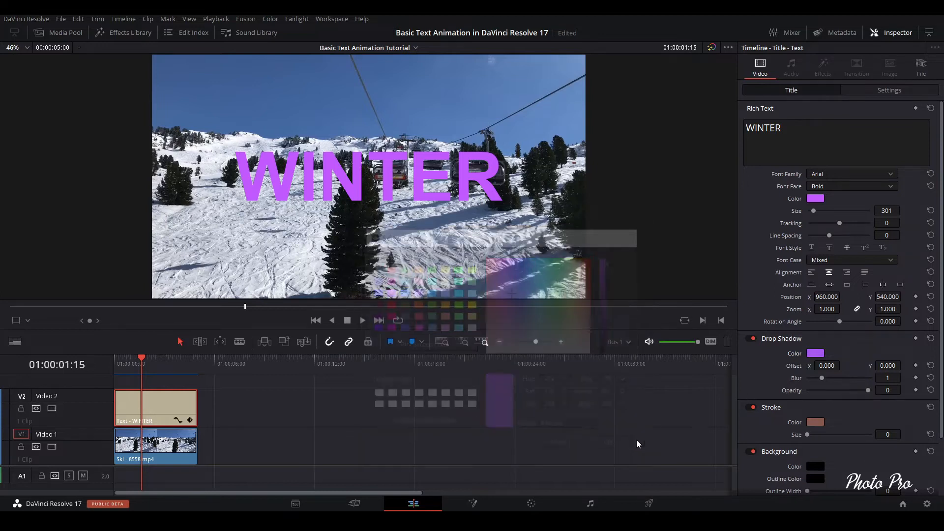
# Set the drop shadow's offset to X 21 and Y 12, its blur to 19 and its opacity to 70
pyautogui.moveTo(826, 366); pyautogui.dragTo(903, 364)
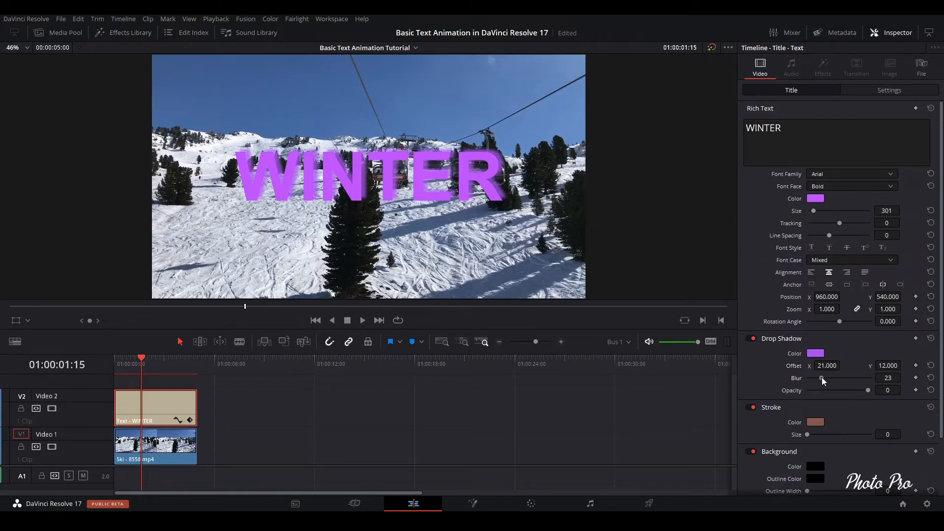
pyautogui.moveTo(821, 376)
pyautogui.mouseDown()
pyautogui.moveTo(834, 380)
pyautogui.moveTo(818, 381)
pyautogui.mouseUp()
pyautogui.moveTo(865, 390); pyautogui.dragTo(863, 390)
# Give the WINTER title a black stroke with a size of 2
pyautogui.click(816, 422)
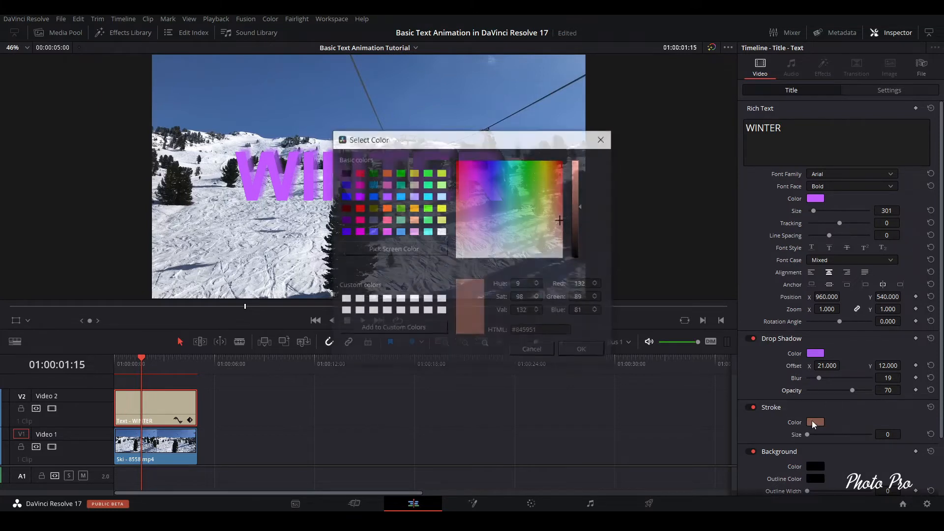
pyautogui.click(345, 172)
pyautogui.click(581, 350)
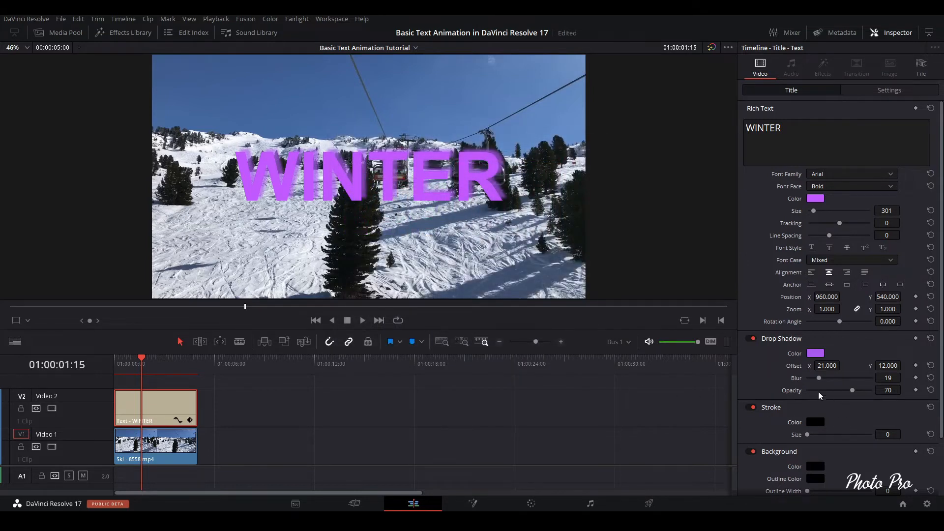
pyautogui.moveTo(806, 435); pyautogui.dragTo(812, 437)
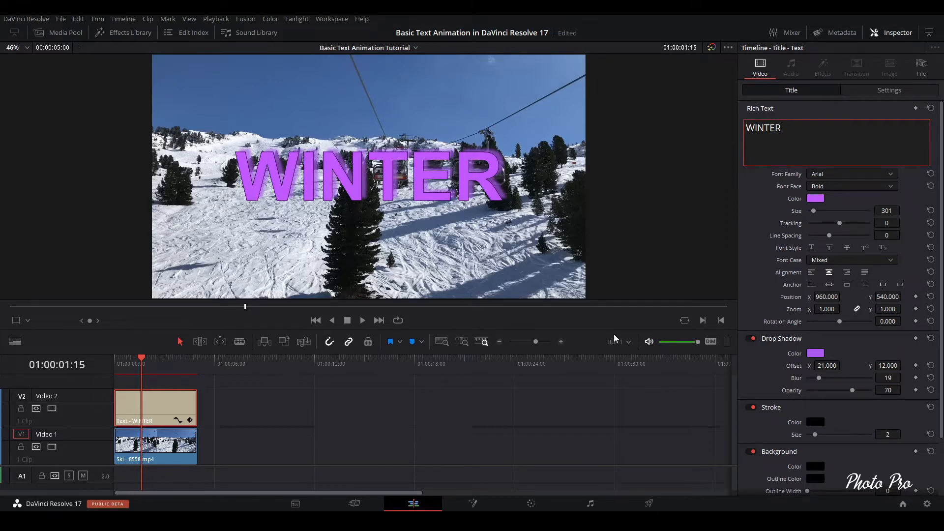
# Sample the purple of the WINTER lettering (#c059ff) as the title's background color
pyautogui.click(849, 455)
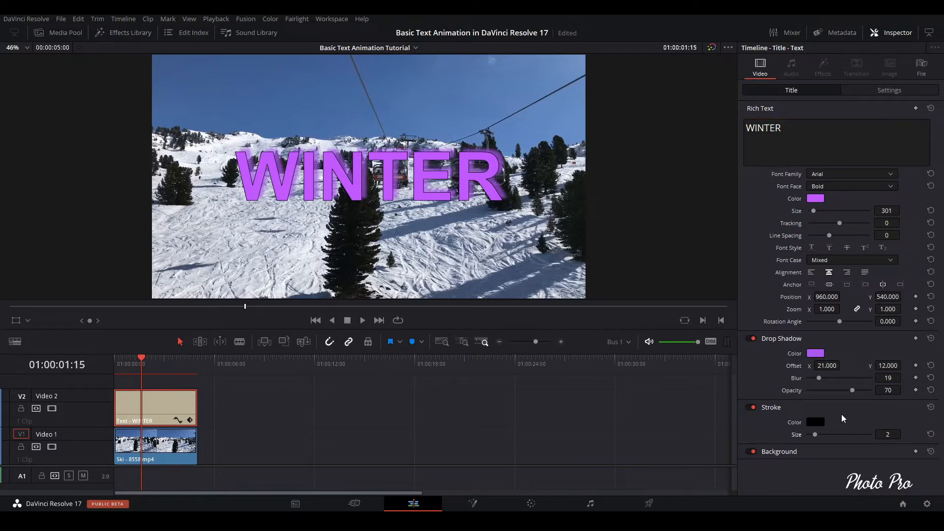
pyautogui.click(806, 449)
pyautogui.scroll(-3, 796, 440)
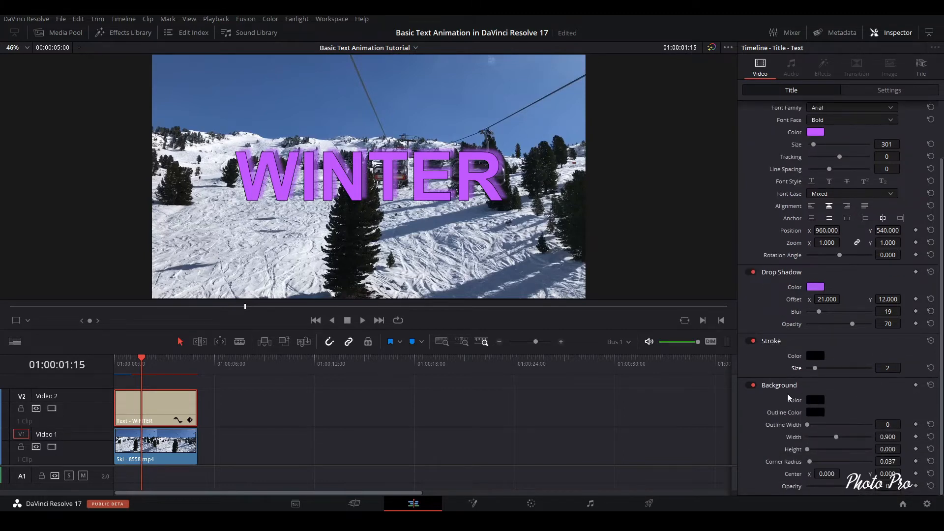
pyautogui.click(815, 400)
pyautogui.moveTo(489, 143); pyautogui.dragTo(585, 208)
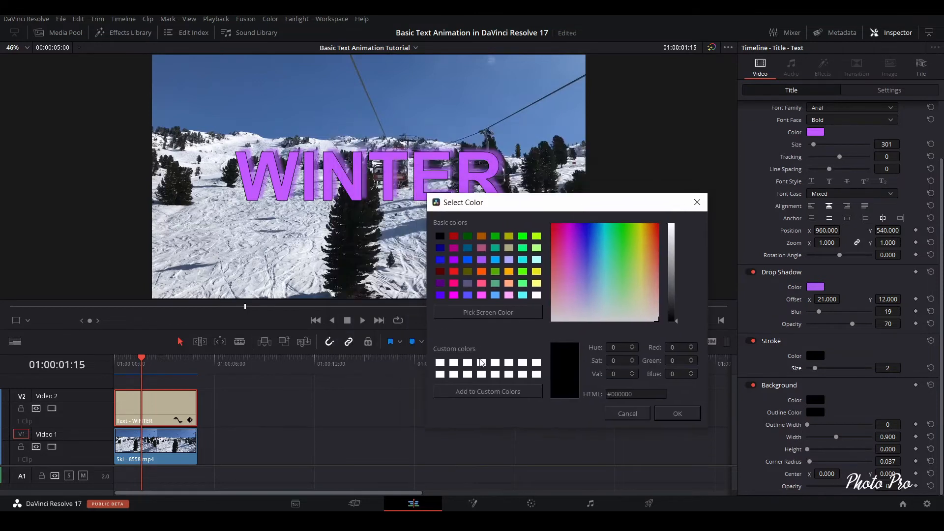
pyautogui.click(501, 313)
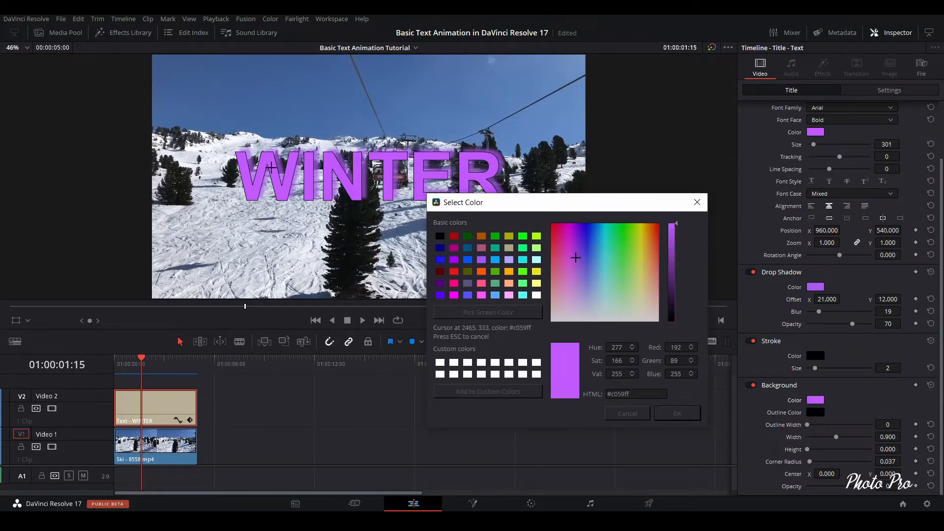
pyautogui.click(277, 182)
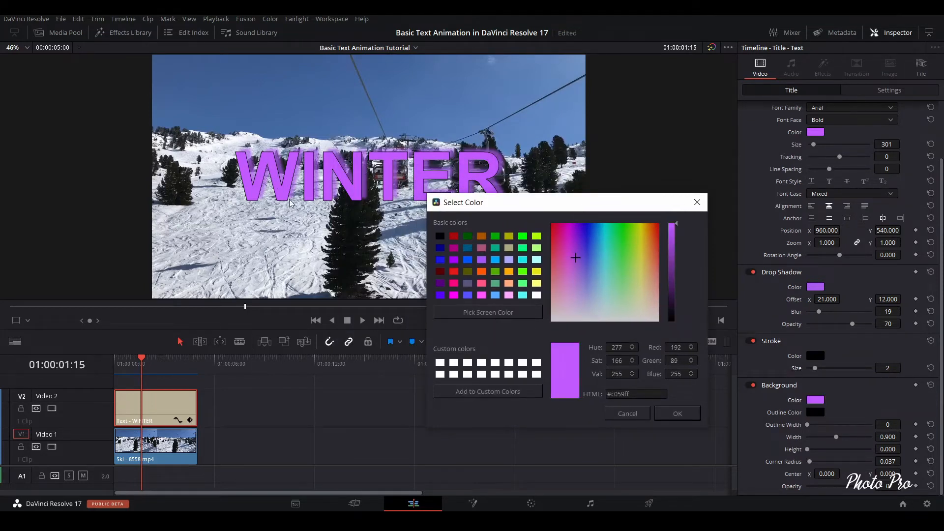
pyautogui.click(677, 417)
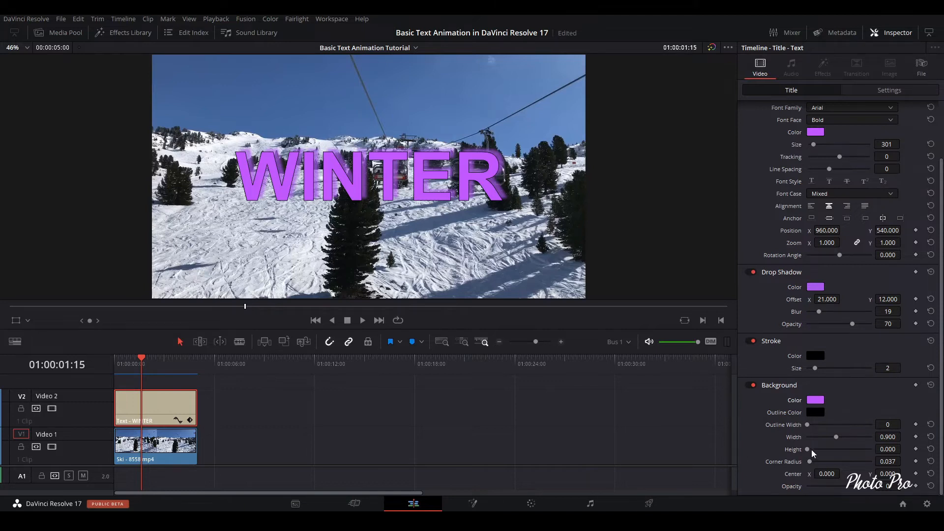
# Set the title background's height to 0.351, lower its opacity and recolor it dark purple (#584899)
pyautogui.moveTo(808, 449); pyautogui.dragTo(818, 450)
pyautogui.moveTo(856, 488); pyautogui.dragTo(819, 486)
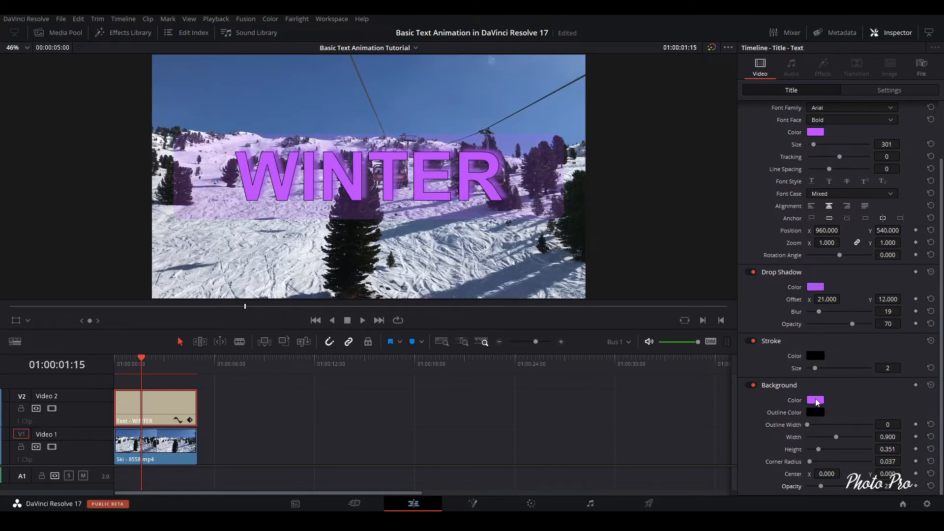
pyautogui.click(817, 401)
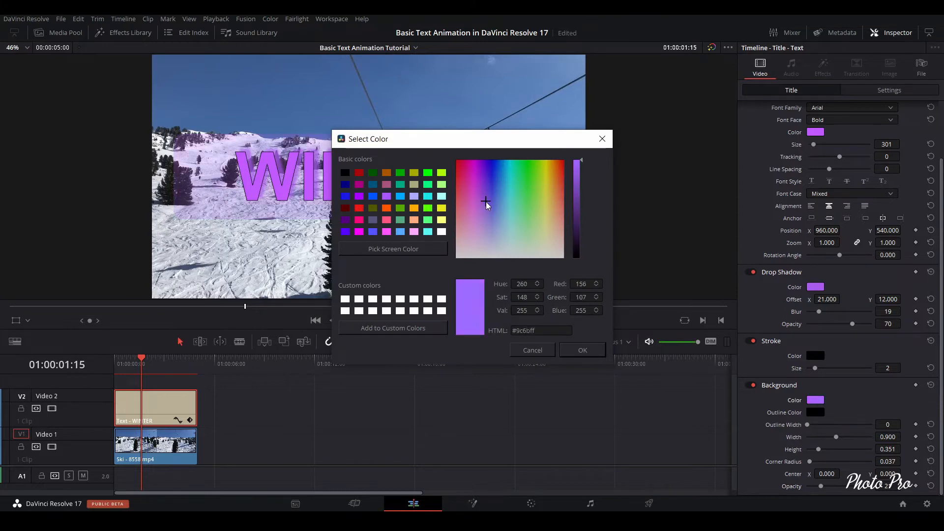
pyautogui.moveTo(486, 202); pyautogui.dragTo(488, 204)
pyautogui.click(577, 199)
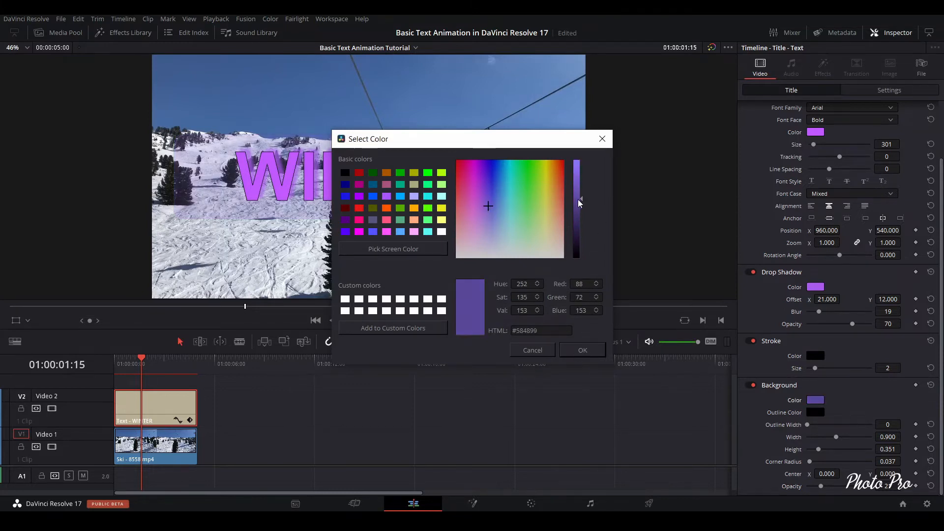
pyautogui.click(585, 348)
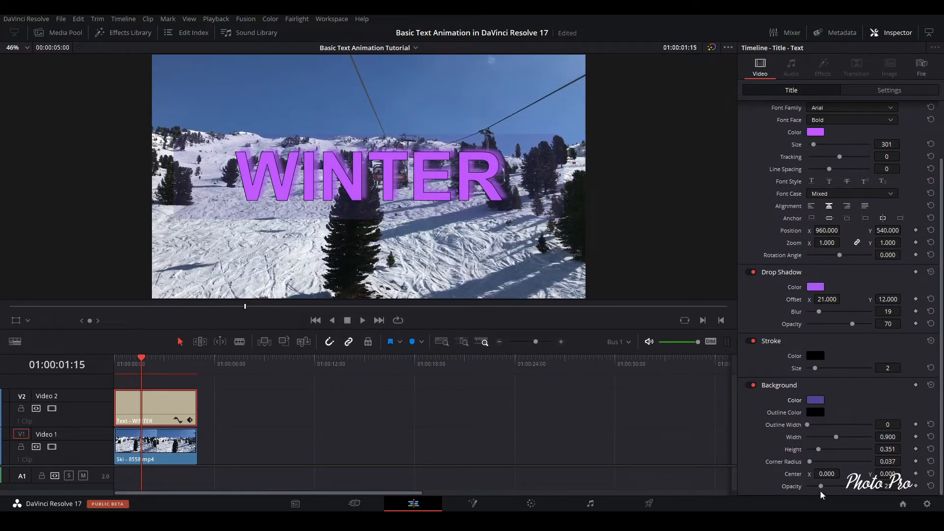
# Raise the title background's opacity, narrow its width to 0.641 and set its corner radius to 0
pyautogui.moveTo(820, 490); pyautogui.dragTo(847, 489)
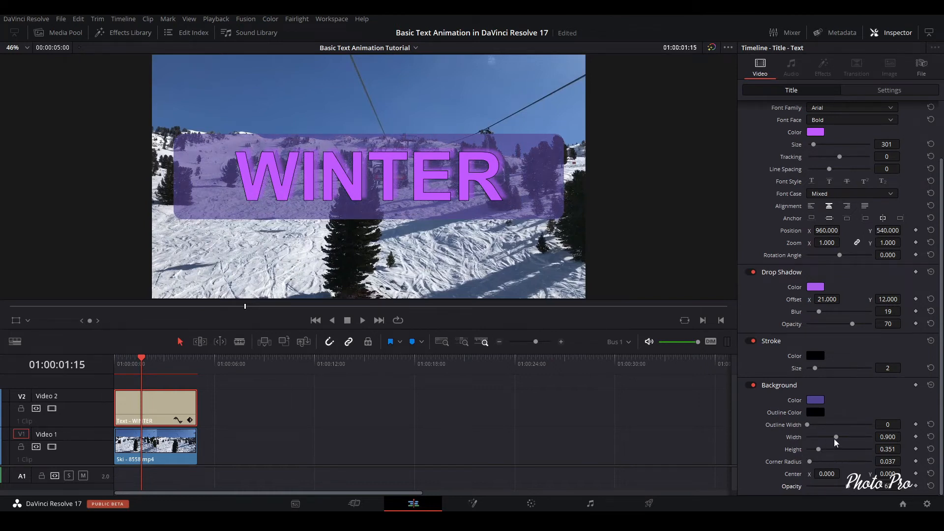
pyautogui.moveTo(833, 438); pyautogui.dragTo(812, 467)
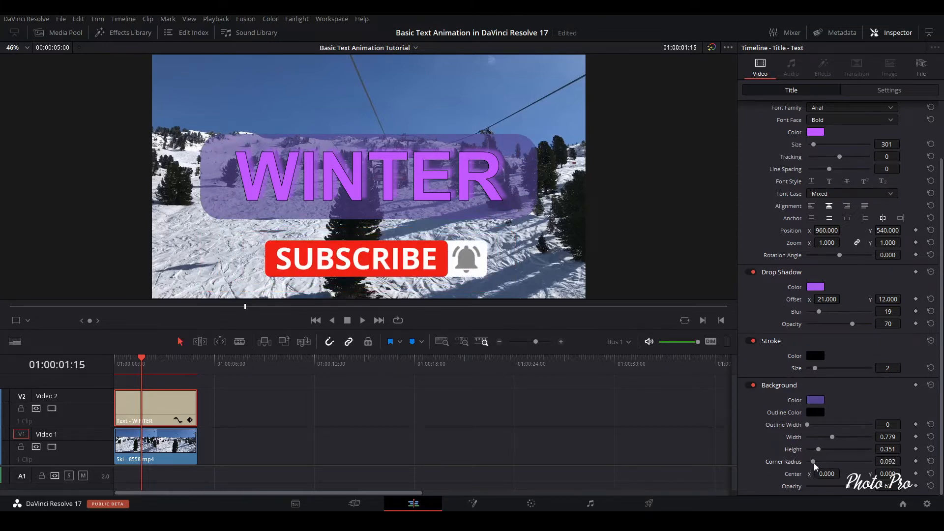
pyautogui.moveTo(830, 436); pyautogui.dragTo(807, 461)
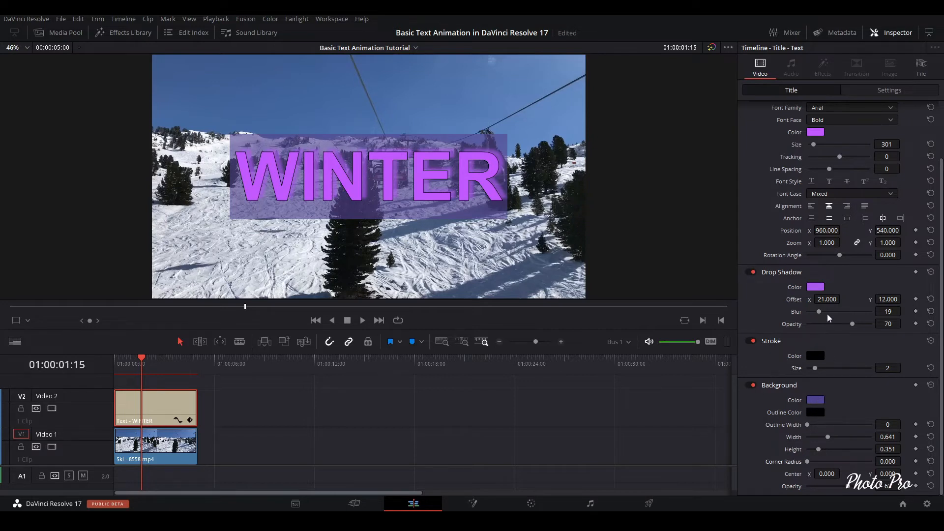
# Keyframe the WINTER title's position at X -646 at 01:00:01:15 and at X 612 at 01:00:03:06
pyautogui.scroll(1, 828, 315)
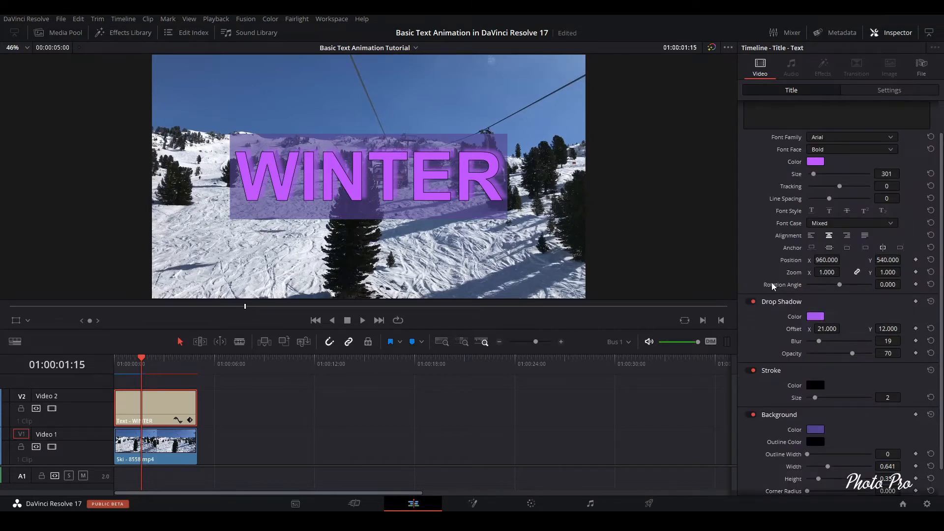
pyautogui.moveTo(827, 260)
pyautogui.mouseDown()
pyautogui.moveTo(771, 260)
pyautogui.moveTo(870, 260)
pyautogui.moveTo(825, 267)
pyautogui.moveTo(838, 260)
pyautogui.mouseUp()
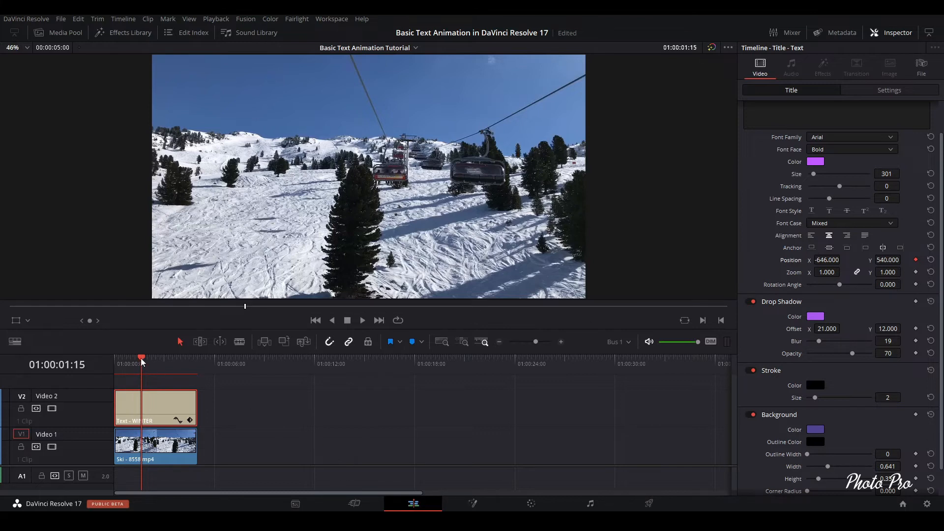
pyautogui.moveTo(141, 358); pyautogui.dragTo(169, 370)
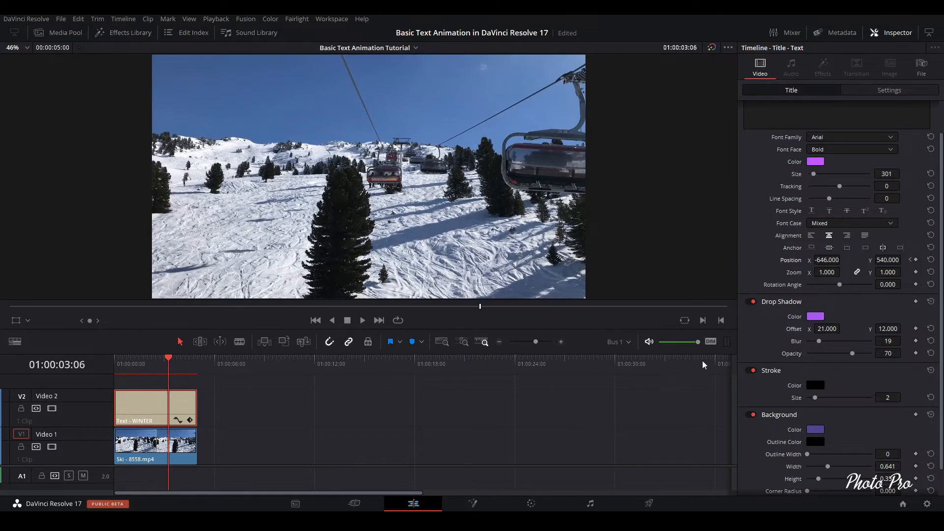
pyautogui.moveTo(830, 263); pyautogui.dragTo(843, 259)
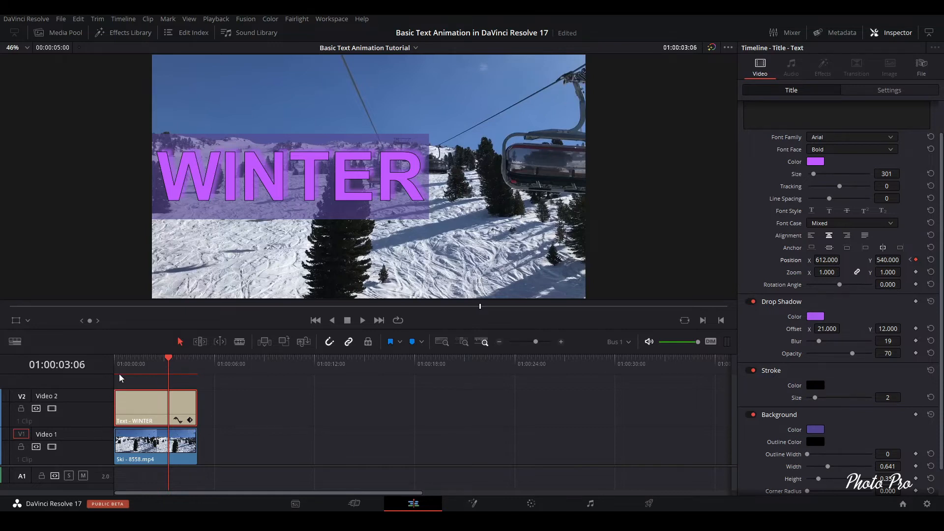
# Play the timeline from the start to review the title's slide-in
pyautogui.press('Home')
pyautogui.press('space')
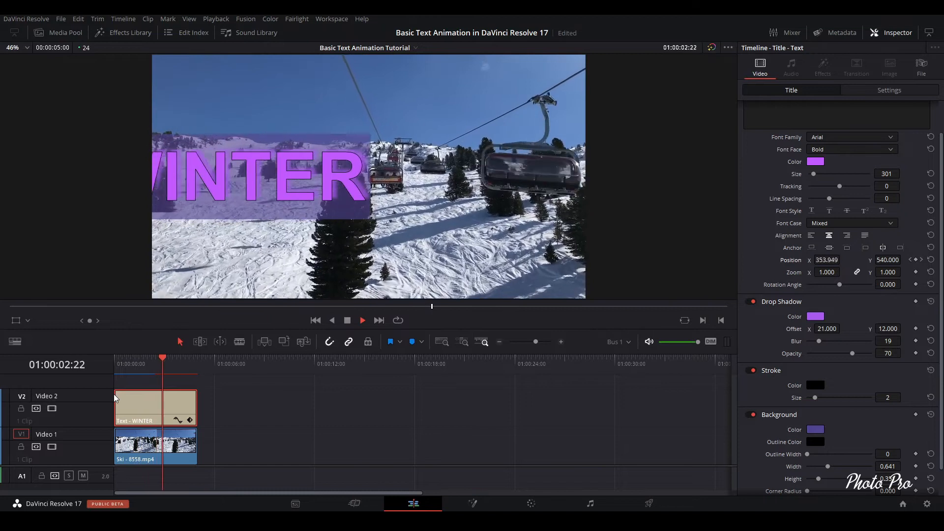
pyautogui.press('space')
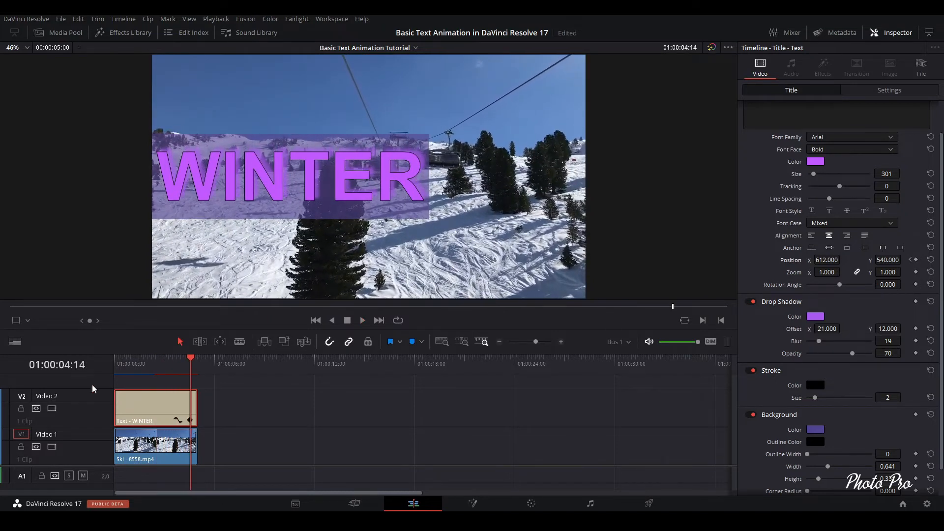
# Hold the title at X 612 with a position keyframe at 01:00:03:12, keyframe X -647 at 01:00:04:23 and play the whole animation
pyautogui.moveTo(193, 359); pyautogui.dragTo(173, 367)
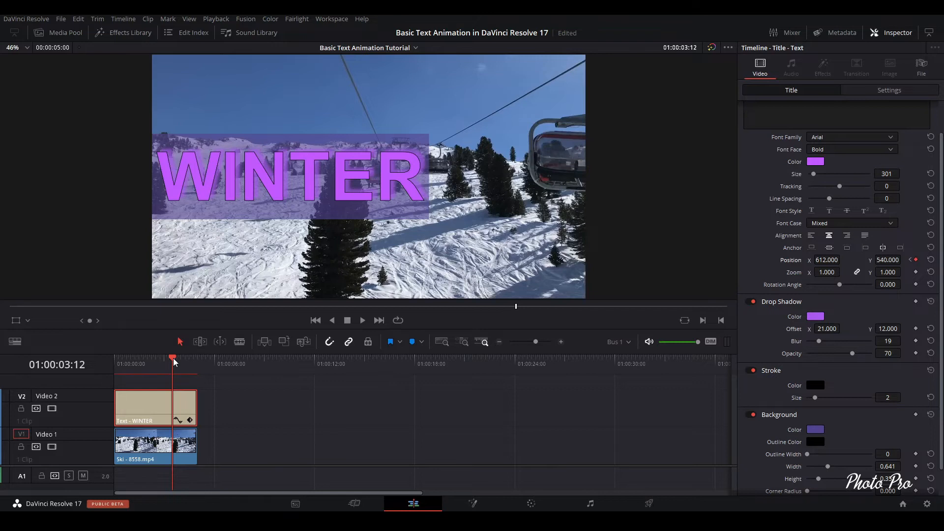
pyautogui.moveTo(176, 363); pyautogui.dragTo(197, 360)
pyautogui.press('Left')
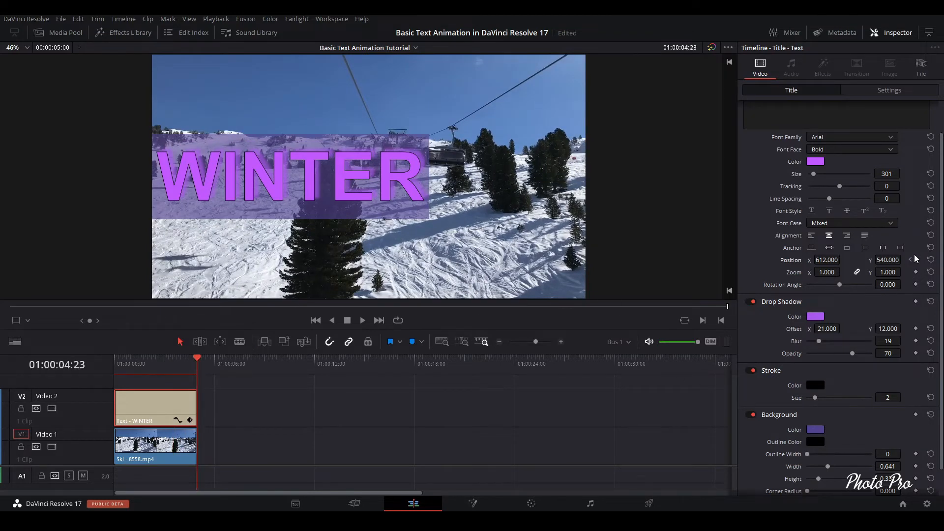
pyautogui.moveTo(828, 261)
pyautogui.mouseDown()
pyautogui.moveTo(796, 261)
pyautogui.moveTo(843, 260)
pyautogui.mouseUp()
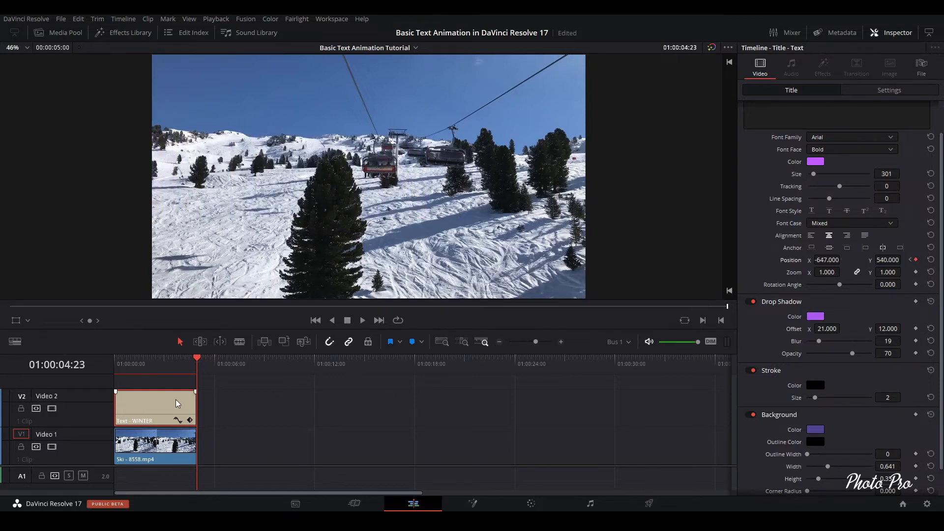
pyautogui.click(117, 363)
pyautogui.press('space')
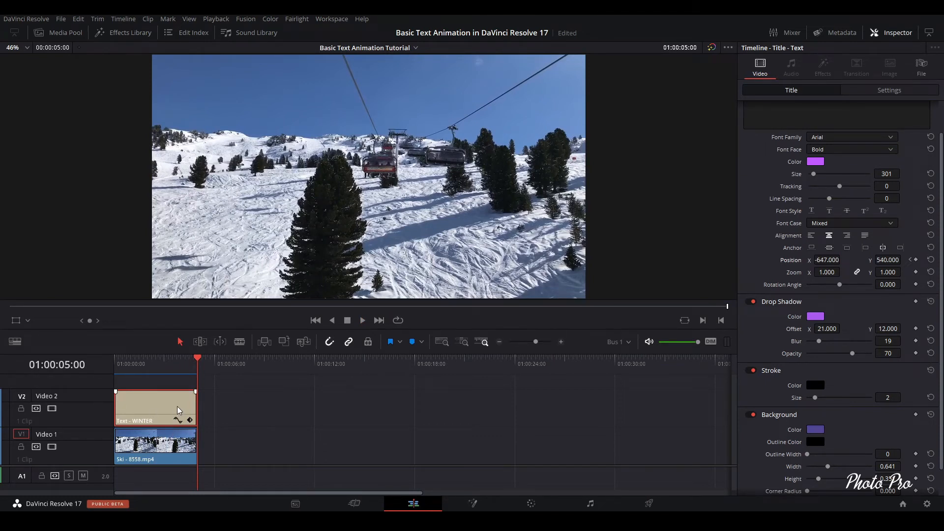
# Duplicate the Ski - 8558.mp4 clip further along Video 1 and place a Text title above the copy on Video 2
pyautogui.click(161, 459)
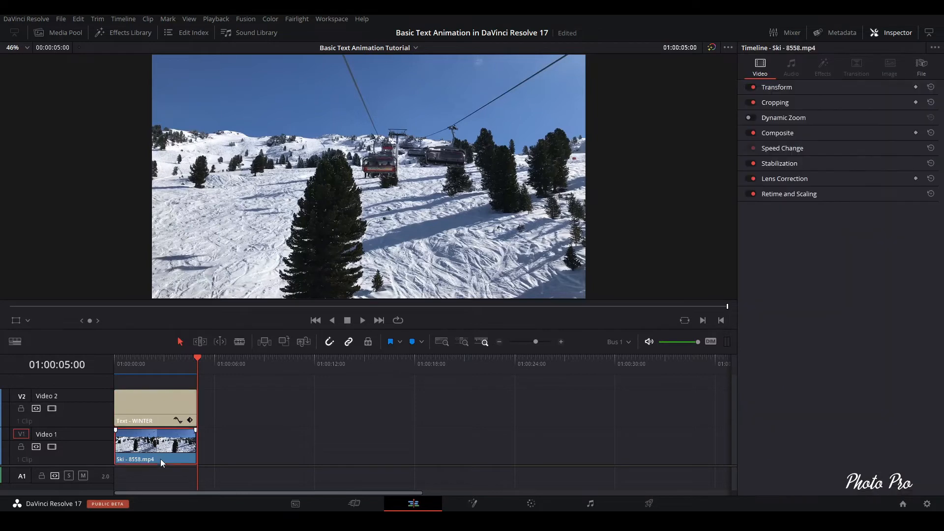
pyautogui.moveTo(161, 458); pyautogui.dragTo(278, 461)
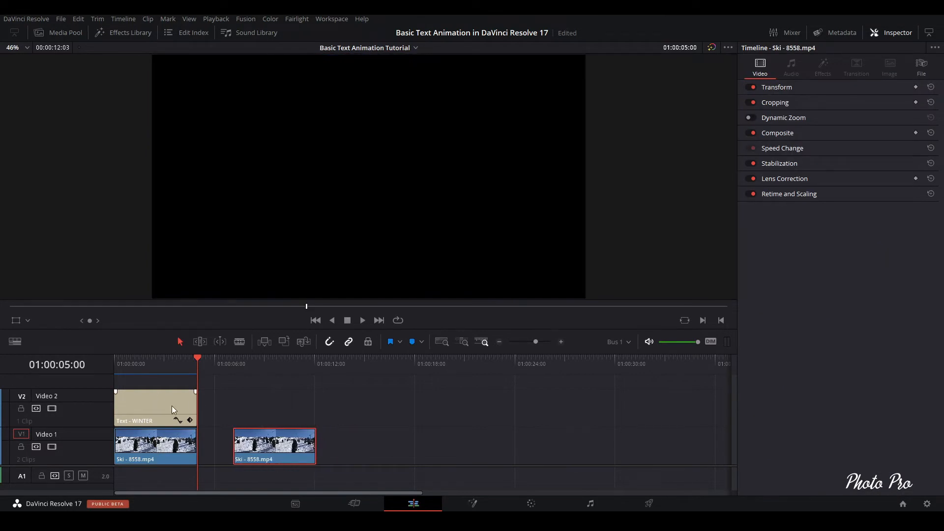
pyautogui.click(127, 33)
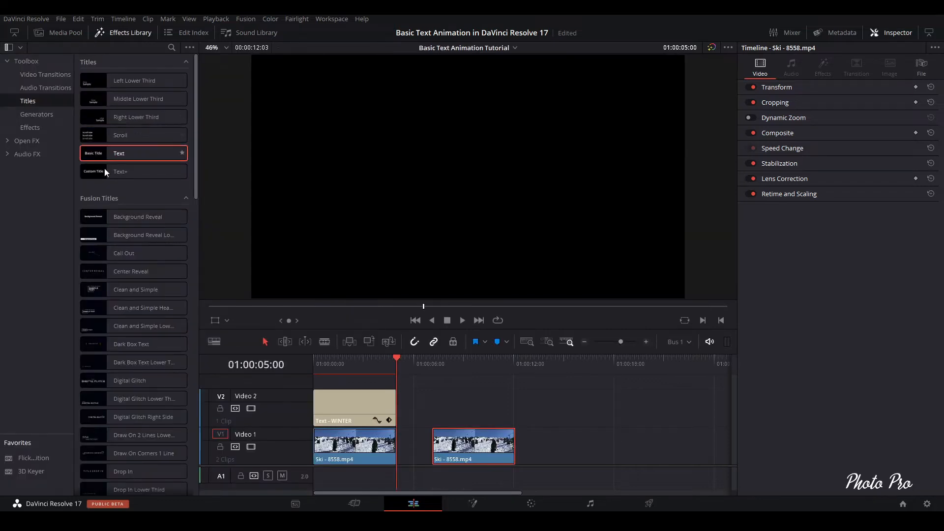
pyautogui.moveTo(113, 157); pyautogui.dragTo(431, 415)
pyautogui.click(459, 365)
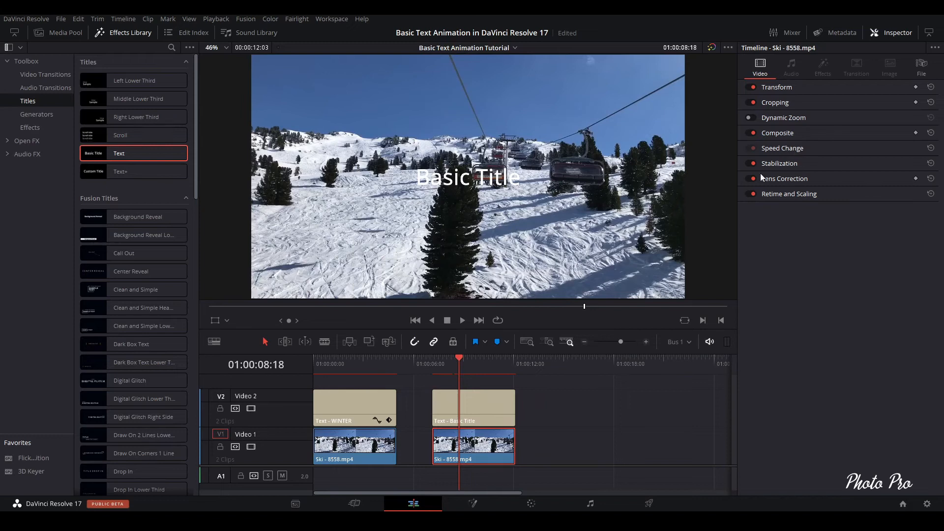
# Replace the text of the second title on Video 2 with SKIING
pyautogui.click(887, 32)
pyautogui.click(887, 33)
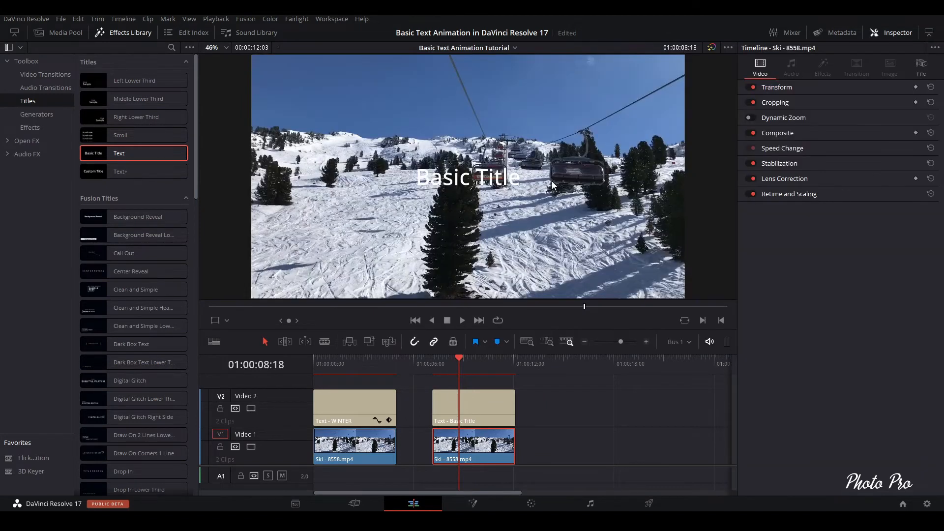
pyautogui.click(479, 411)
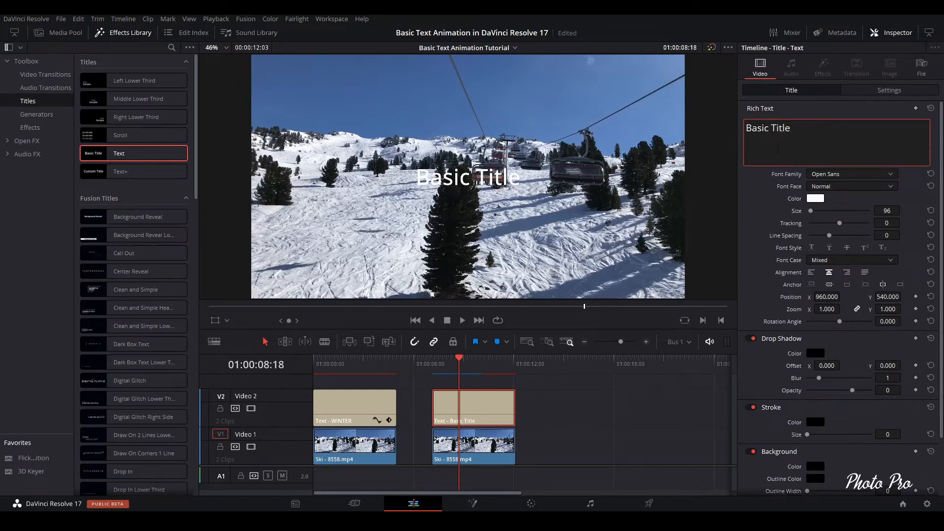
pyautogui.moveTo(785, 137); pyautogui.dragTo(739, 123)
pyautogui.write('DK')
pyautogui.press('BackSpace')
pyautogui.press('BackSpace')
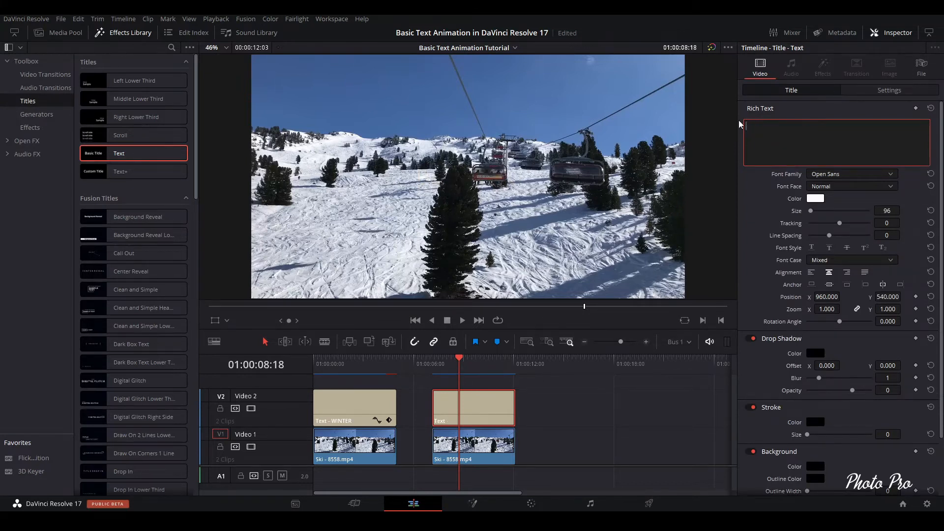
pyautogui.write('SKIING')
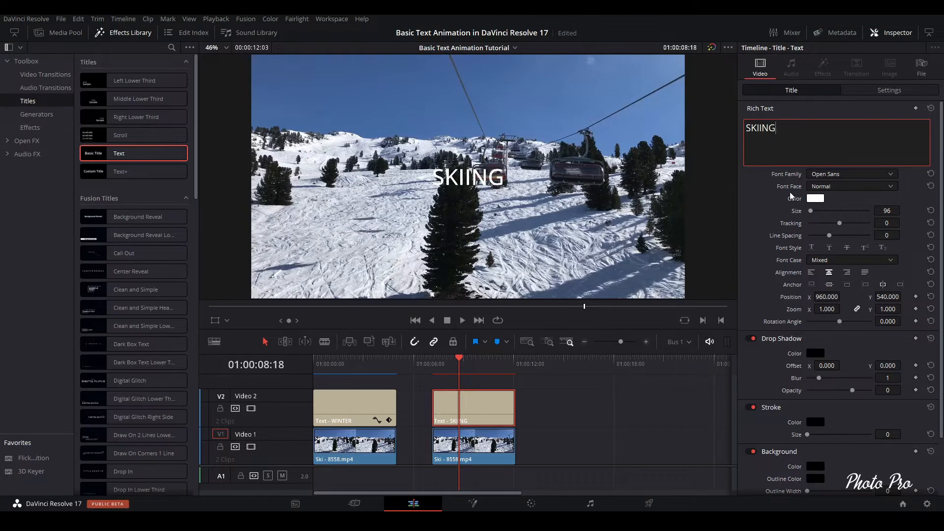
# Style the SKIING title in orange #ffb115 at size 567 with the Marlett font
pyautogui.click(816, 199)
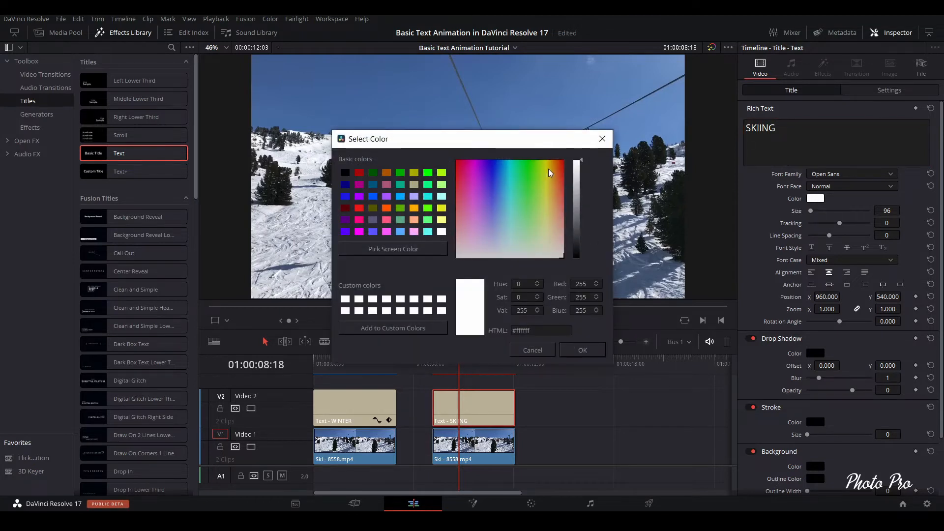
pyautogui.click(552, 168)
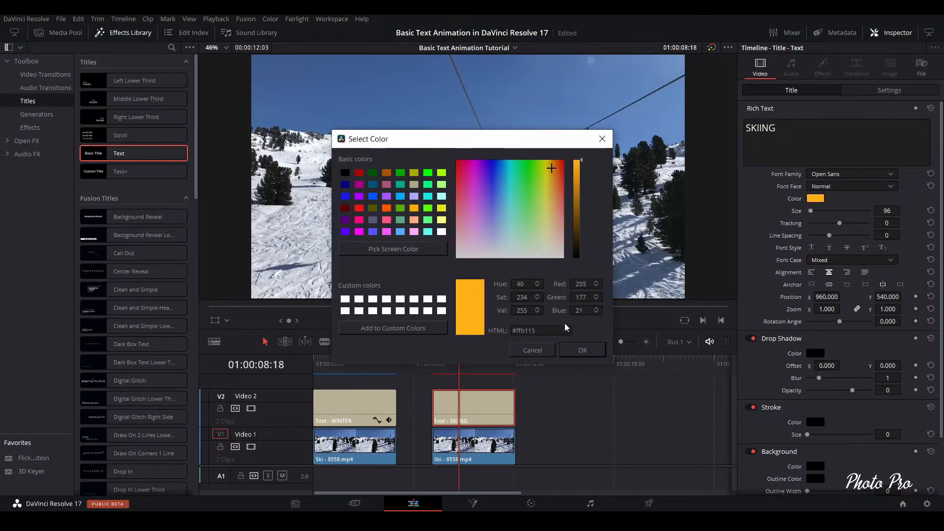
pyautogui.click(582, 350)
pyautogui.moveTo(810, 210); pyautogui.dragTo(817, 215)
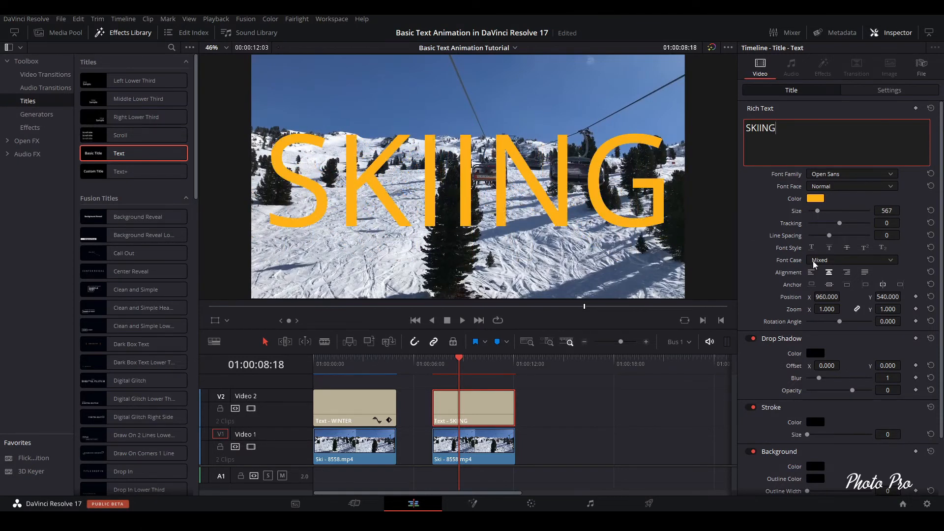
pyautogui.click(871, 174)
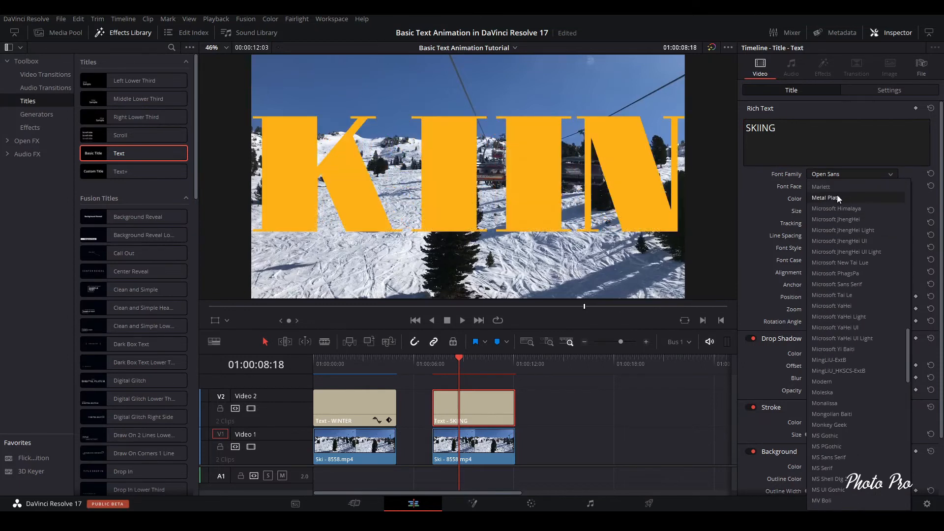
pyautogui.click(831, 185)
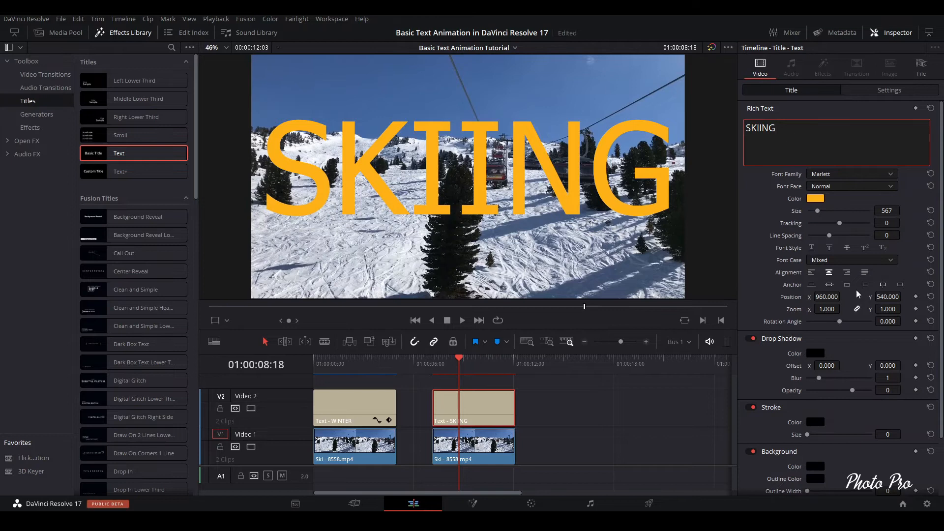
# Keyframe the SKIING title's rotation angle at -360 at 01:00:07:10 and at 360 at 01:00:08:22
pyautogui.click(838, 322)
pyautogui.moveTo(839, 325); pyautogui.dragTo(796, 330)
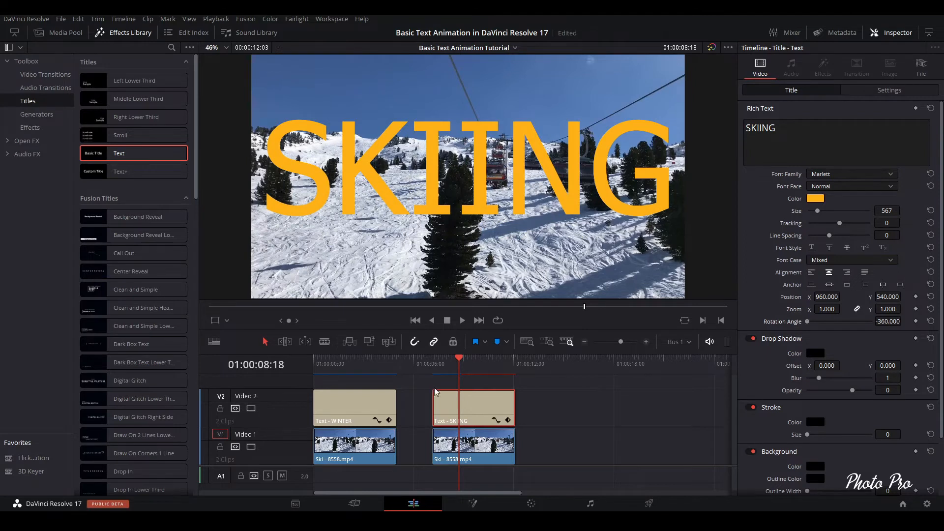
pyautogui.click(443, 364)
pyautogui.moveTo(443, 365); pyautogui.dragTo(435, 364)
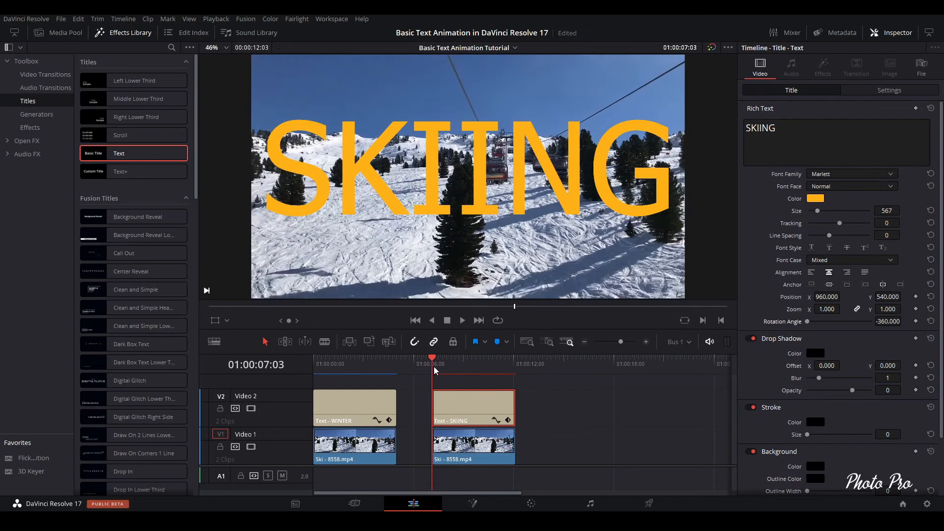
pyautogui.press('Right')
pyautogui.press('Right')
pyautogui.press('Right')
pyautogui.press('Right')
pyautogui.press('Right')
pyautogui.press('Right')
pyautogui.press('Right')
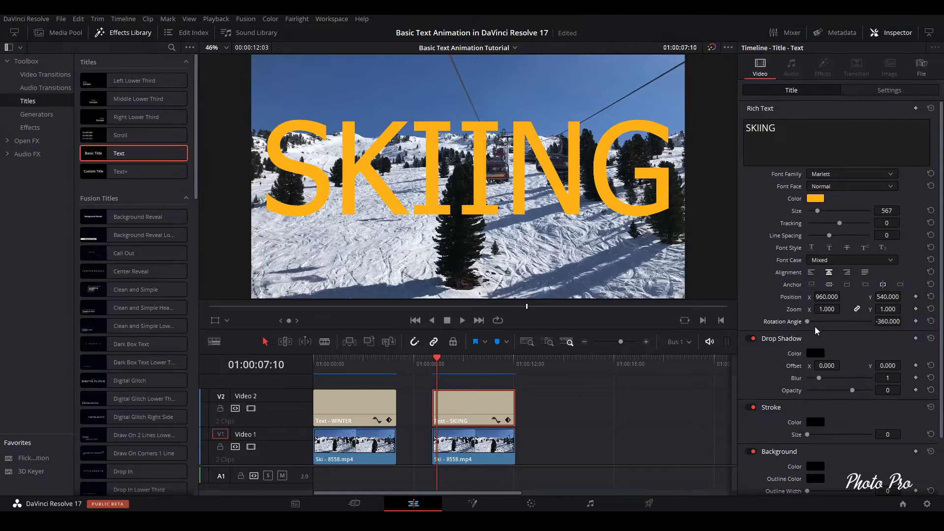
pyautogui.click(915, 321)
pyautogui.moveTo(435, 364); pyautogui.dragTo(463, 364)
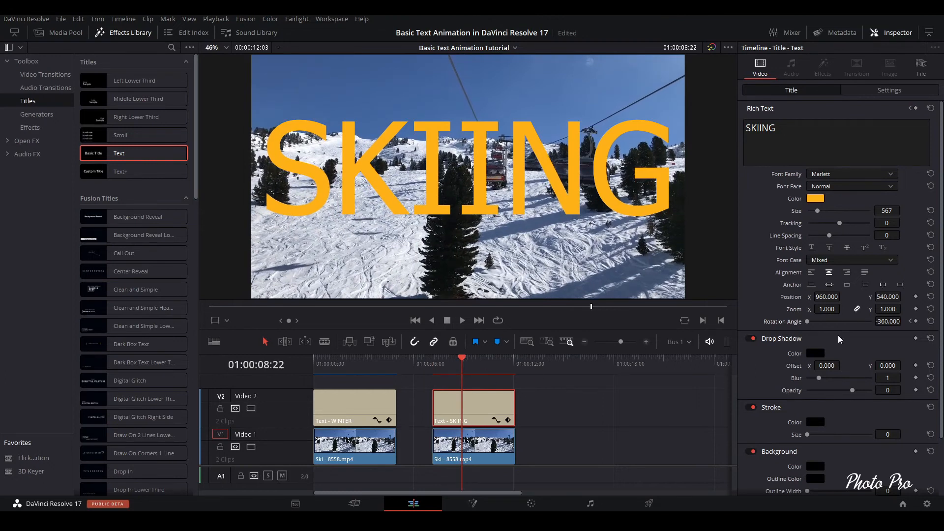
pyautogui.moveTo(808, 321); pyautogui.dragTo(875, 326)
# Keyframe the SKIING title's position at X 960 at 01:00:09:04 and at X 2840 at 01:00:11:13
pyautogui.moveTo(462, 361); pyautogui.dragTo(464, 369)
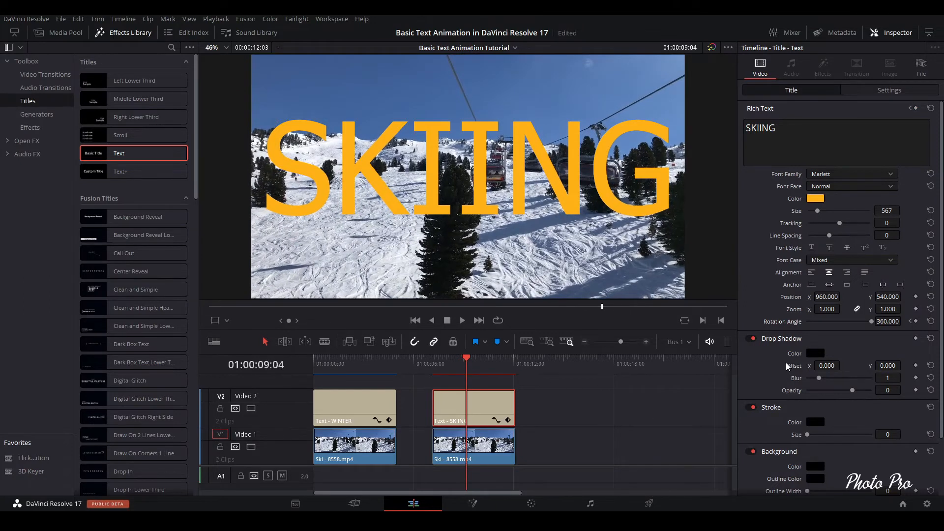
pyautogui.click(916, 297)
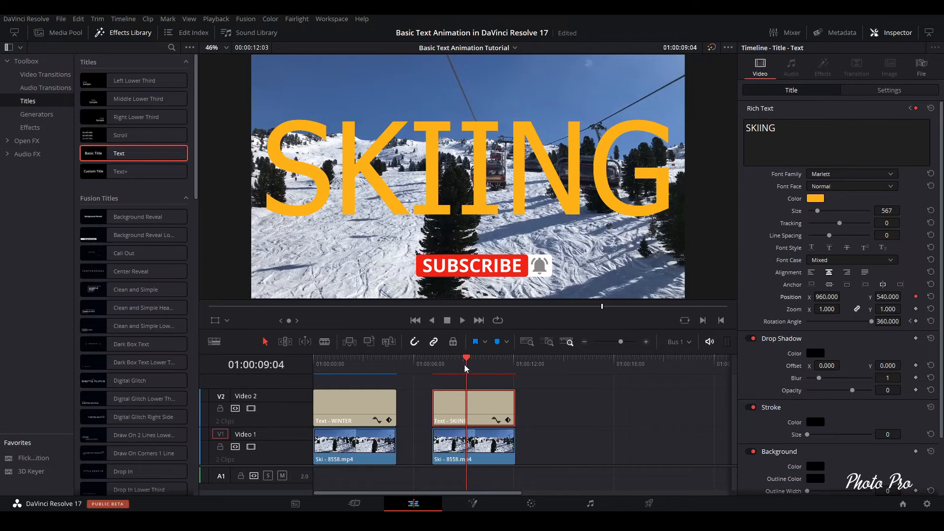
pyautogui.moveTo(467, 357); pyautogui.dragTo(507, 363)
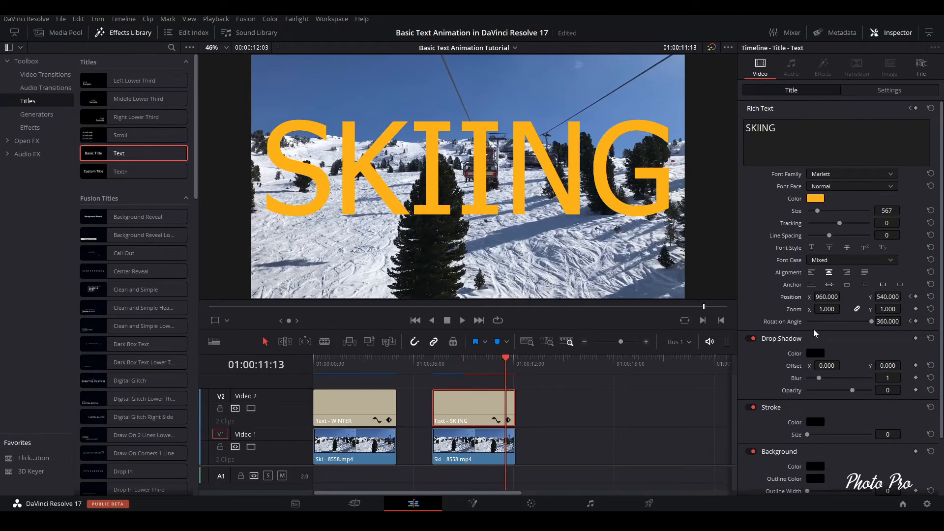
pyautogui.moveTo(824, 296); pyautogui.dragTo(842, 296)
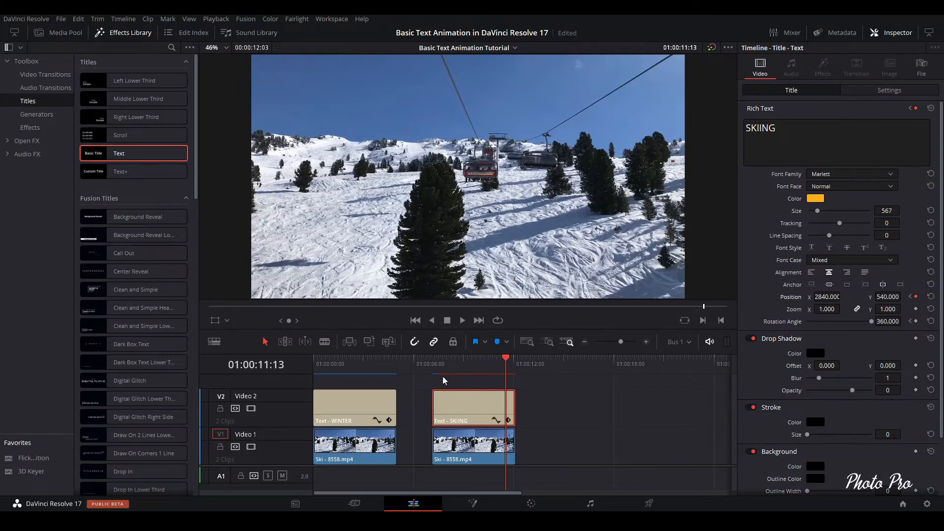
# Play the SKIING title from its beginning to review the rotation and slide-out
pyautogui.click(435, 364)
pyautogui.press('space')
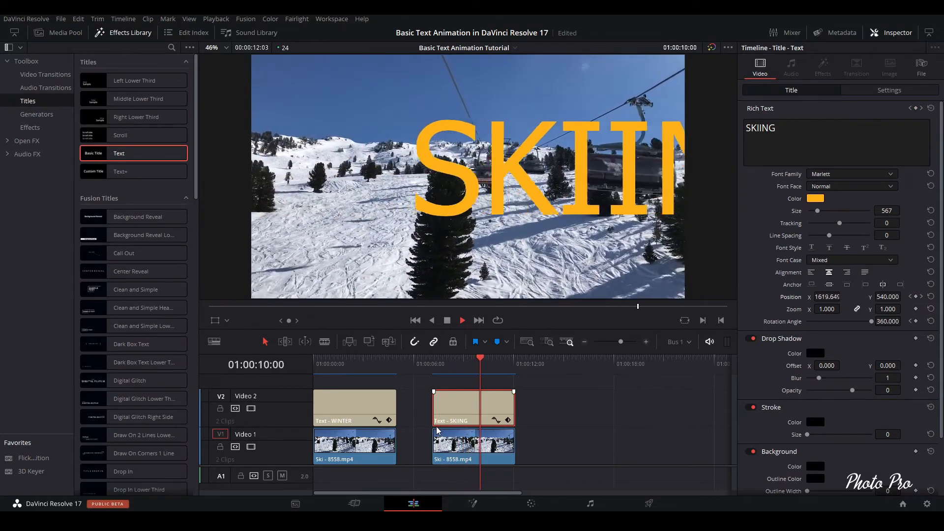
pyautogui.press('space')
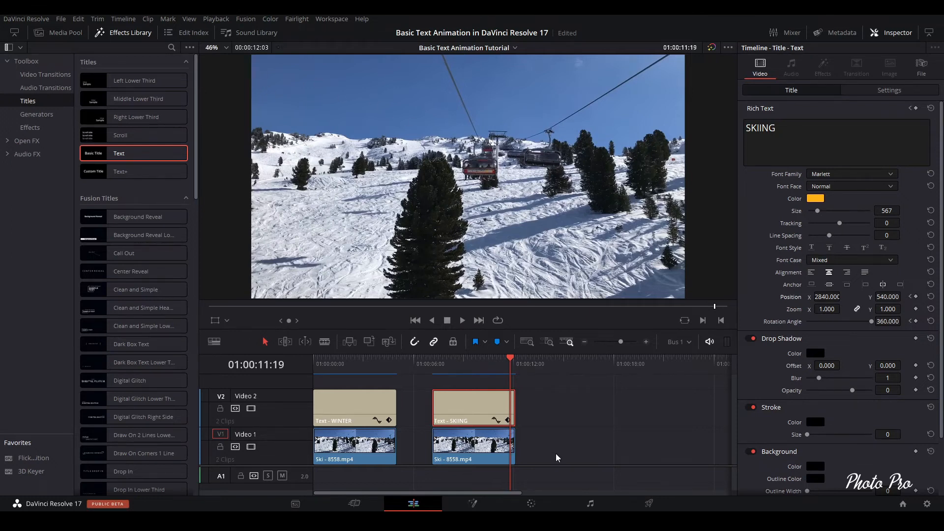
# Duplicate the second Ski - 8558.mp4 clip further along Video 1 and place a Text+ title above the copy on Video 2
pyautogui.click(483, 464)
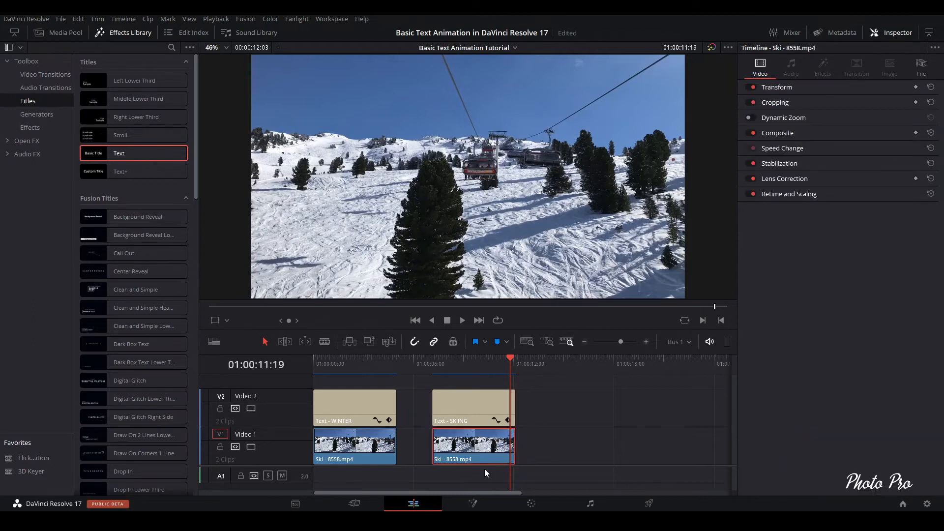
pyautogui.moveTo(494, 442); pyautogui.dragTo(574, 461)
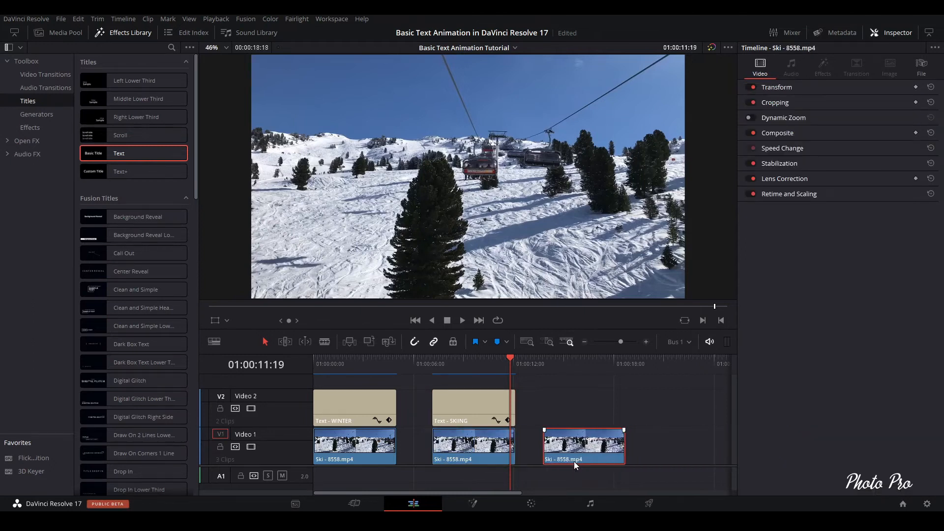
pyautogui.click(118, 172)
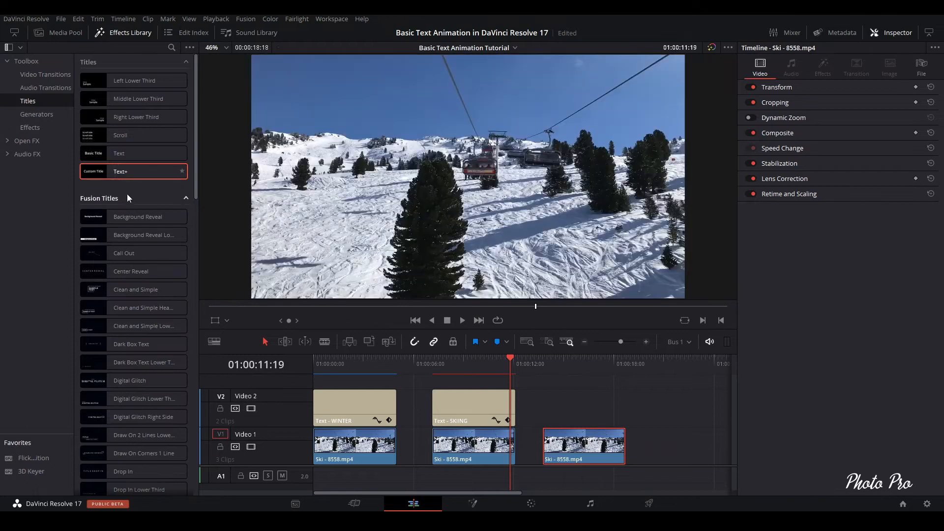
pyautogui.moveTo(116, 172); pyautogui.dragTo(547, 408)
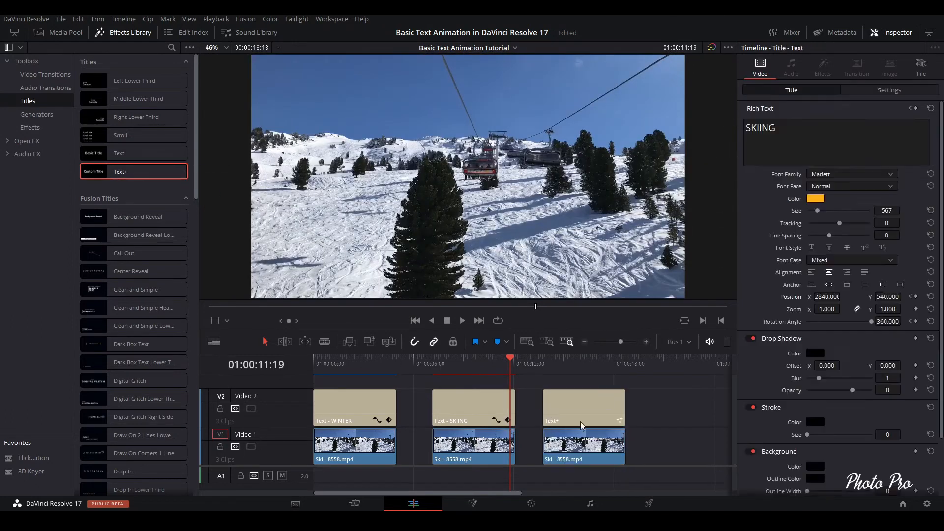
# Preview the Text+ title at 01:00:14:23, hide the Effects Library and replace the title's text with WINTER
pyautogui.click(562, 364)
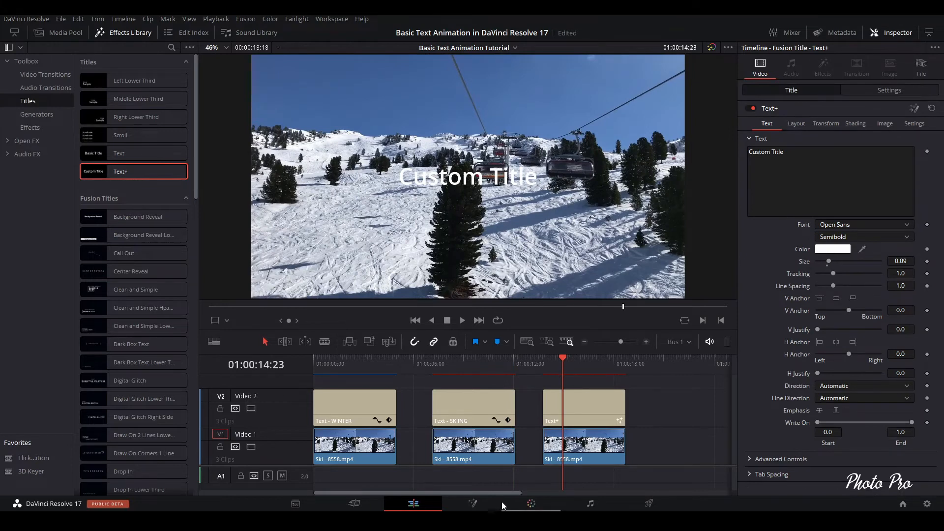
pyautogui.click(124, 33)
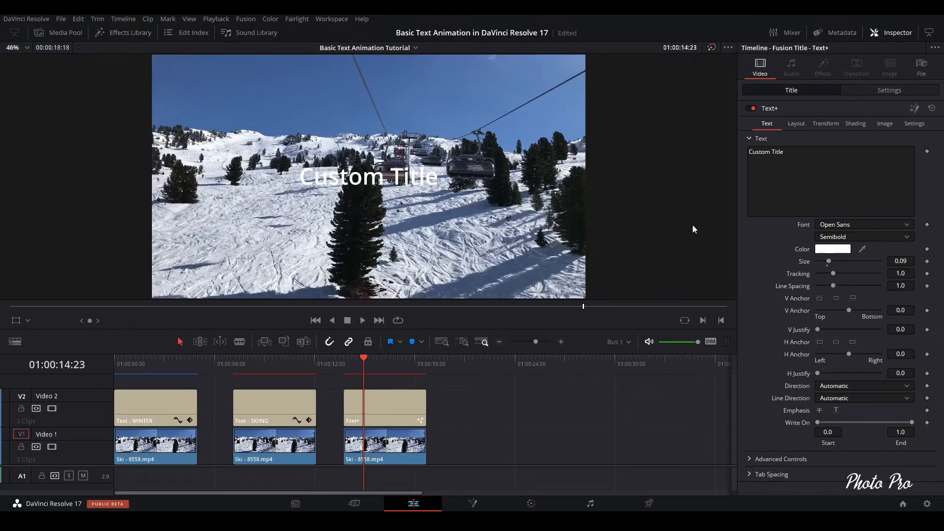
pyautogui.click(373, 414)
pyautogui.moveTo(789, 153); pyautogui.dragTo(719, 149)
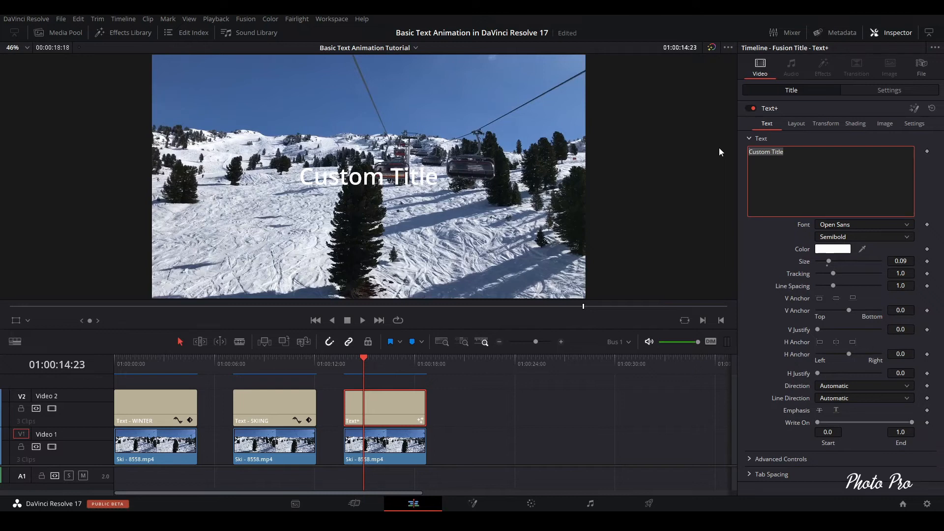
pyautogui.write('WINTER')
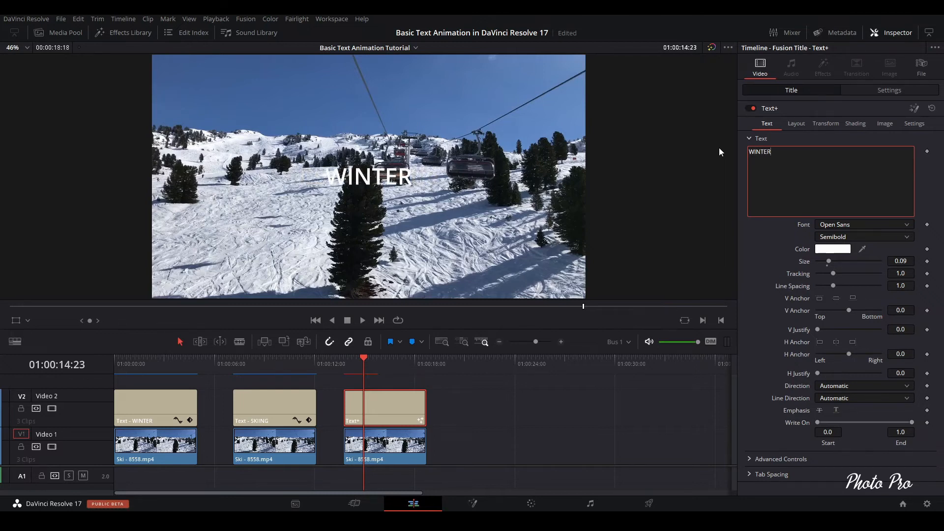
# Style the WINTER Text+ title with the a Barbeque Grill font, size 0.2638 and blue #115cff
pyautogui.click(894, 225)
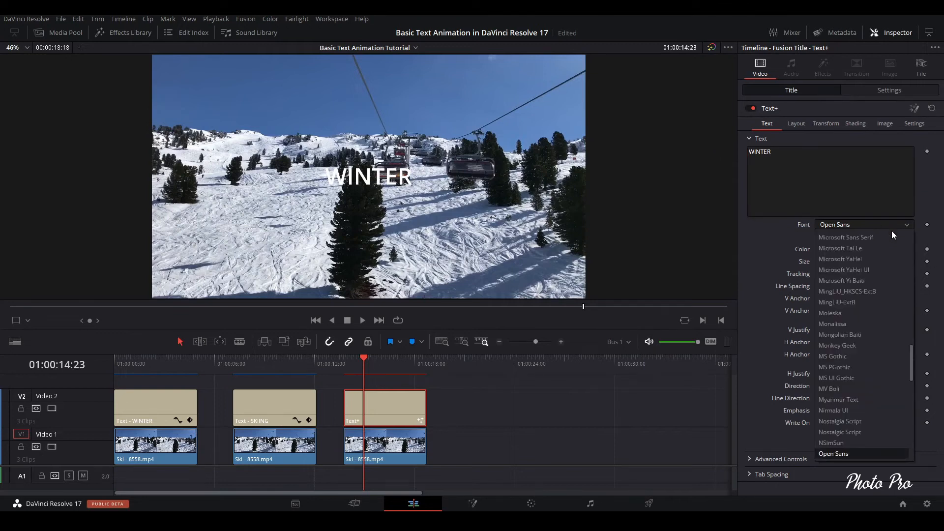
pyautogui.scroll(15, 850, 290)
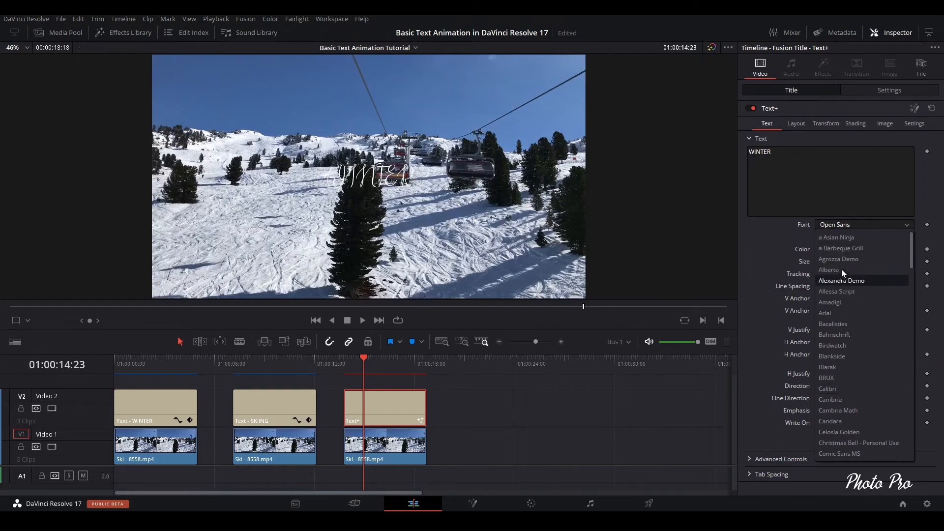
pyautogui.click(839, 246)
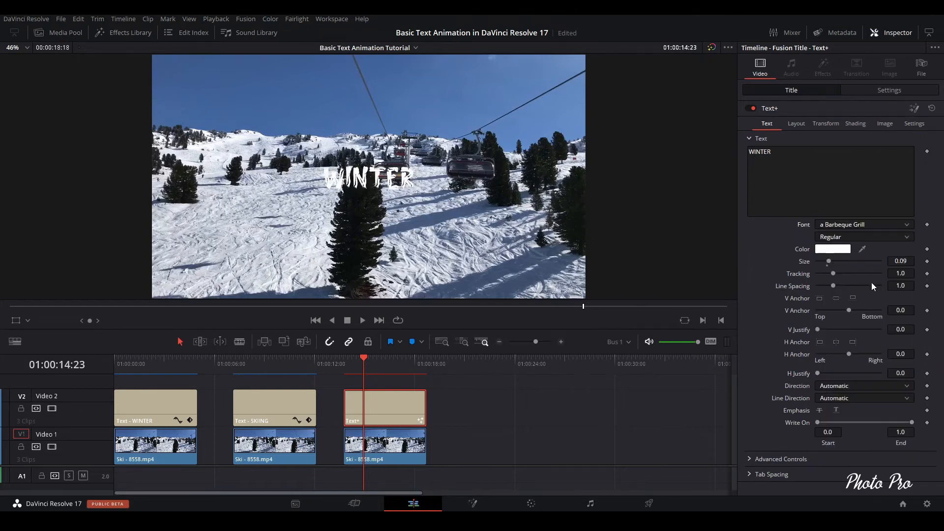
pyautogui.moveTo(829, 261); pyautogui.dragTo(849, 262)
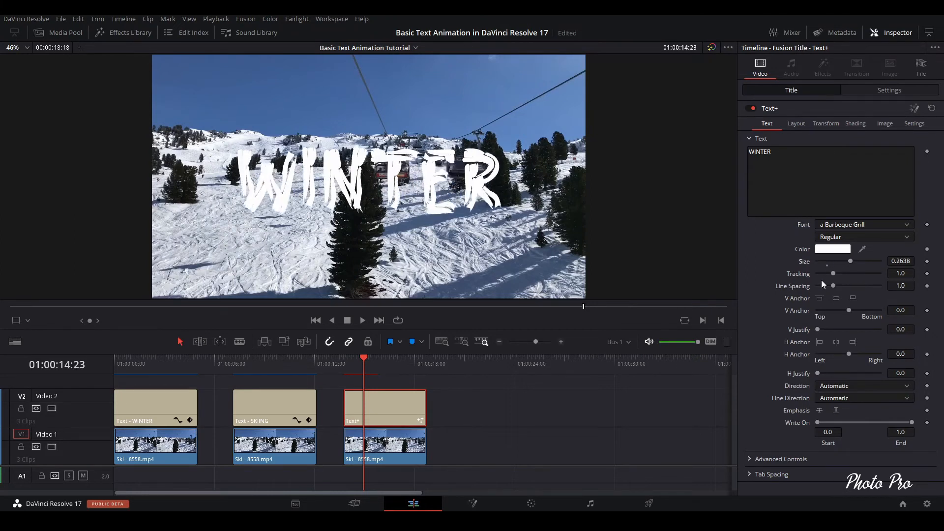
pyautogui.click(825, 251)
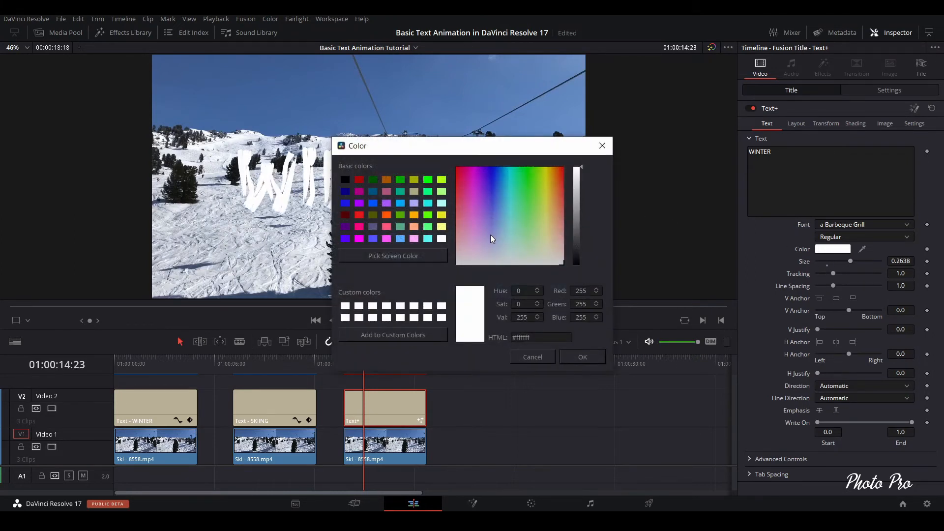
pyautogui.moveTo(503, 180); pyautogui.dragTo(497, 173)
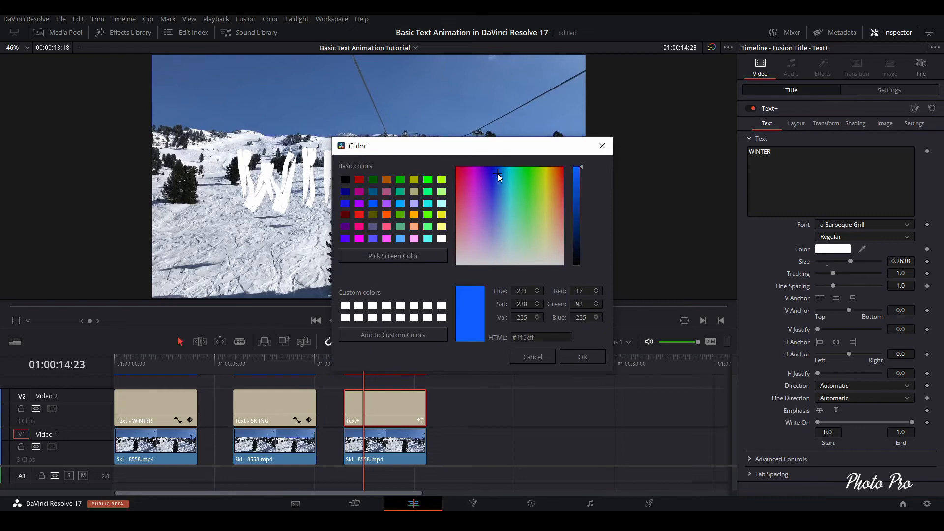
pyautogui.click(582, 359)
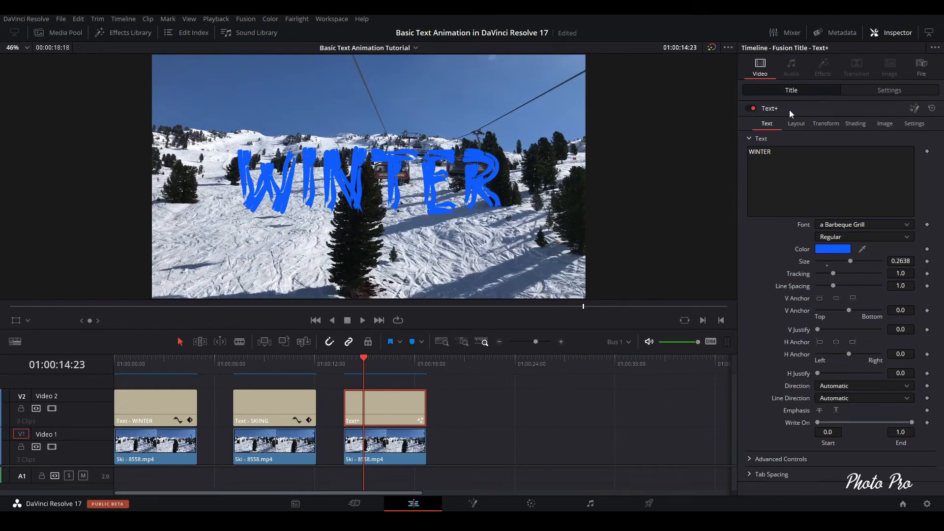
# Try a semi-transparent black background behind the WINTER Text+ title by raising its background alpha, and play the result
pyautogui.click(796, 124)
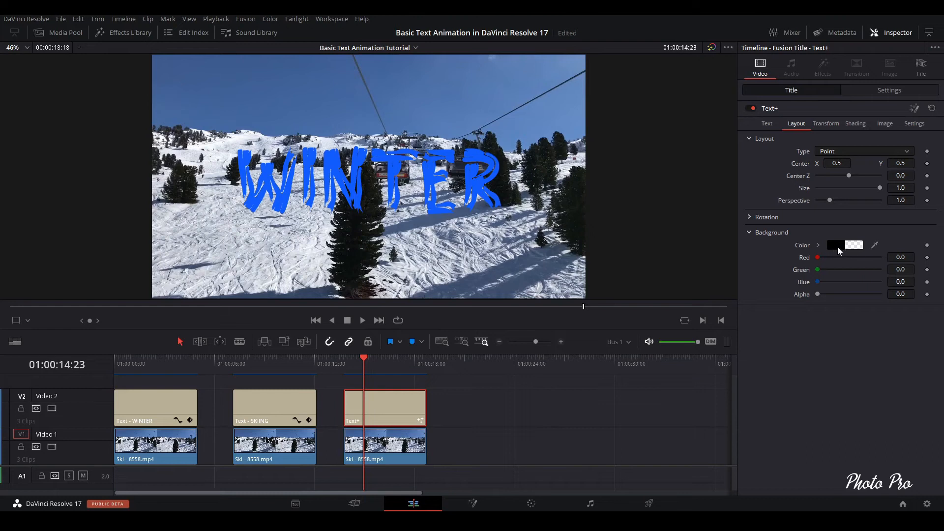
pyautogui.click(837, 246)
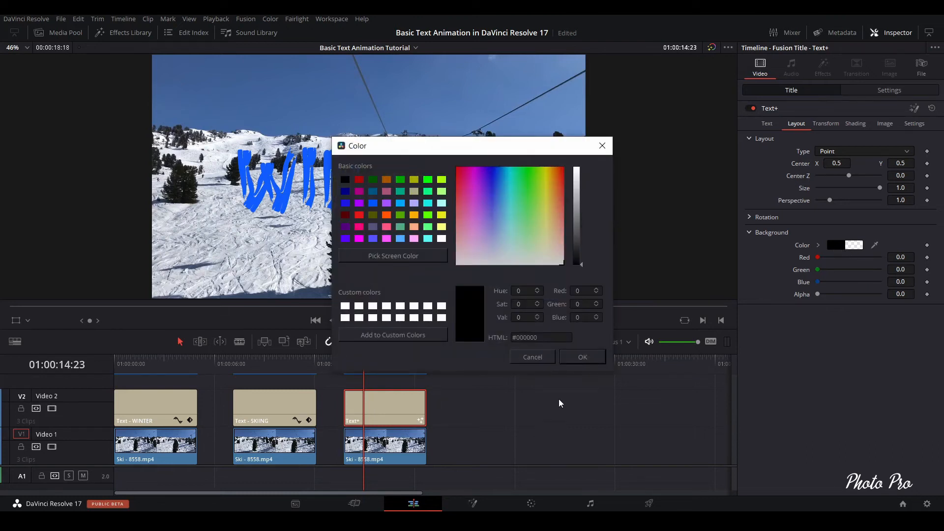
pyautogui.click(533, 357)
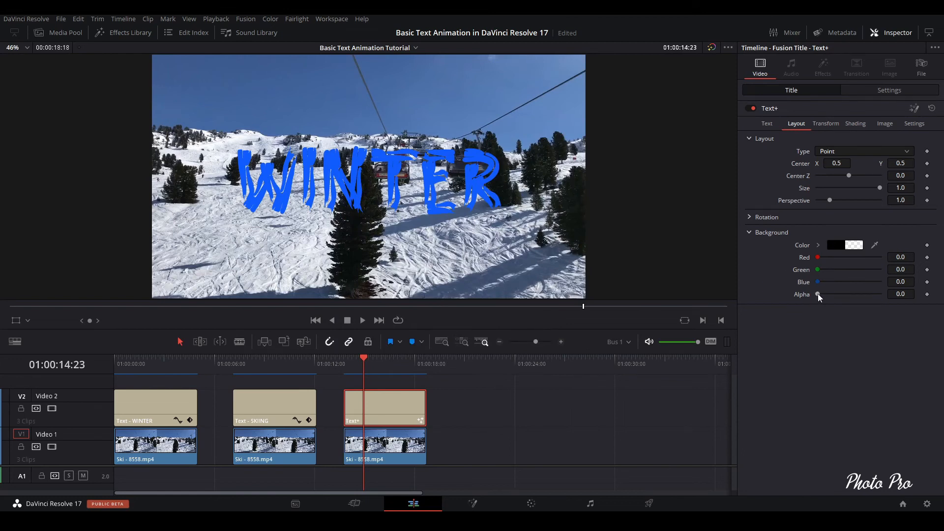
pyautogui.moveTo(818, 295); pyautogui.dragTo(868, 298)
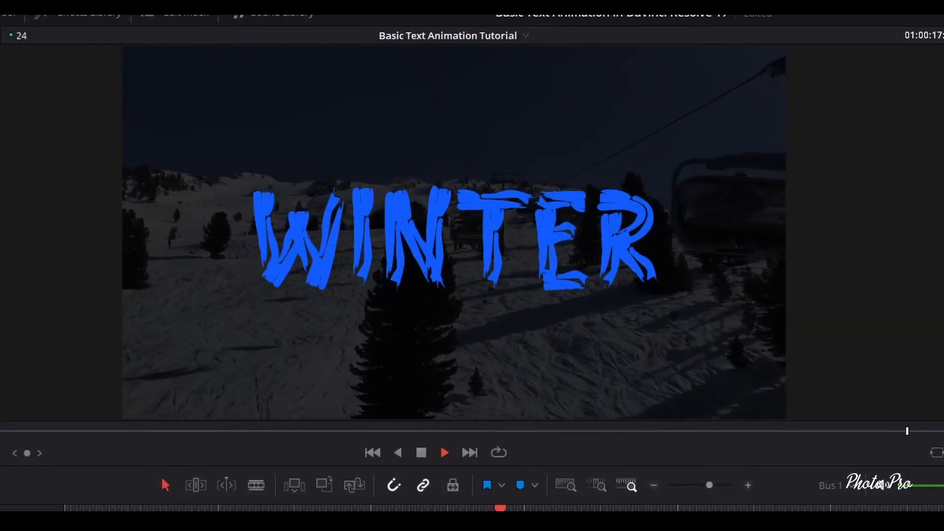
pyautogui.press('space')
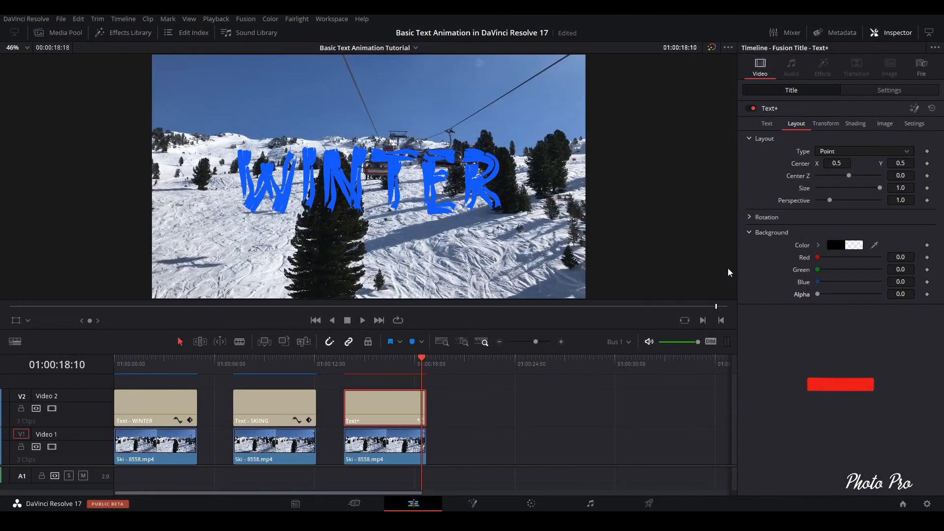
# Try rotating the WINTER title's characters on X, Y and Z, and reset all three rotation values
pyautogui.click(824, 123)
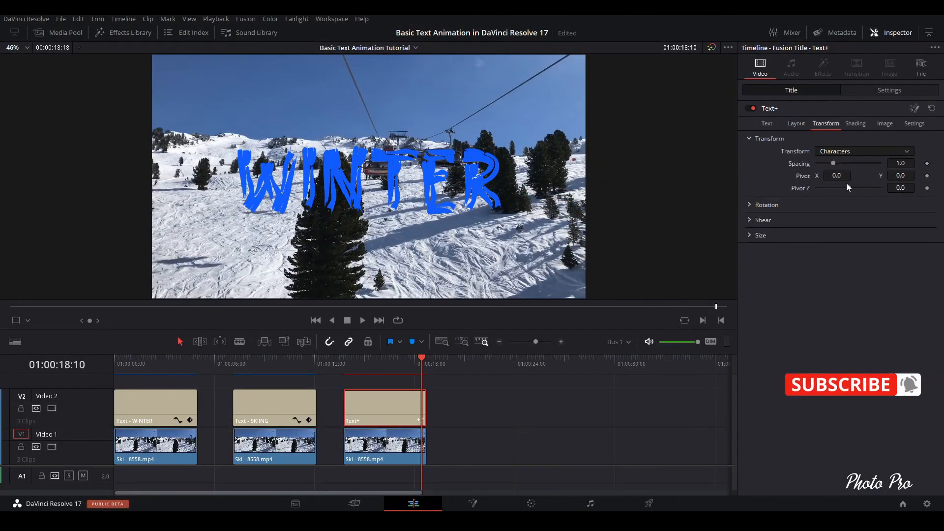
pyautogui.click(750, 203)
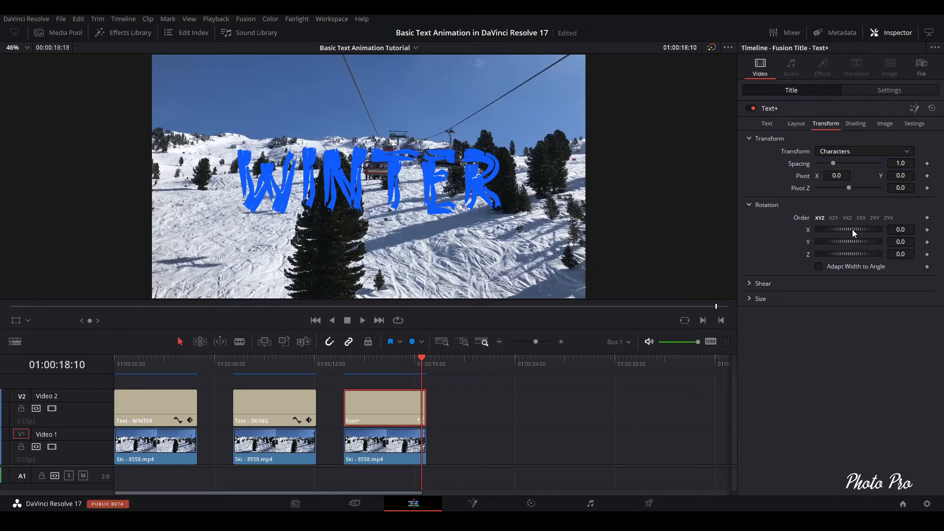
pyautogui.moveTo(852, 229); pyautogui.dragTo(869, 254)
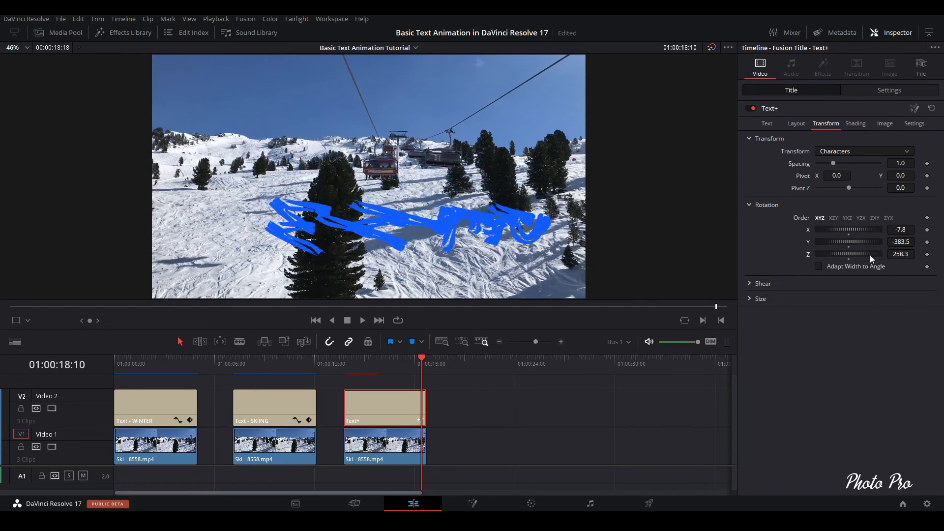
pyautogui.doubleClick(809, 253)
pyautogui.doubleClick(805, 244)
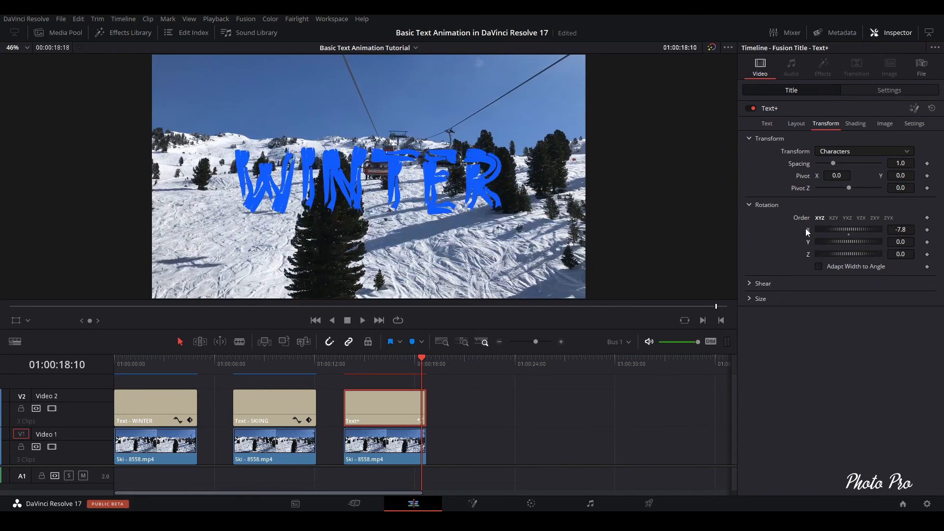
pyautogui.doubleClick(805, 229)
# Keyframe the WINTER title's character Shear X from 0.0 at 01:00:13:21 to -0.55 at 01:00:18:02
pyautogui.click(755, 284)
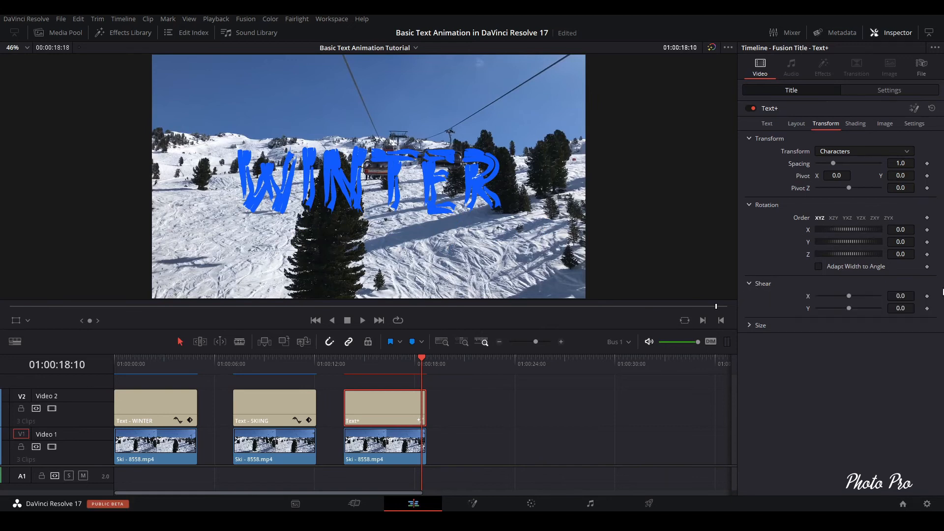
pyautogui.moveTo(856, 295)
pyautogui.mouseDown()
pyautogui.moveTo(807, 299)
pyautogui.moveTo(858, 300)
pyautogui.moveTo(817, 301)
pyautogui.moveTo(845, 297)
pyautogui.mouseUp()
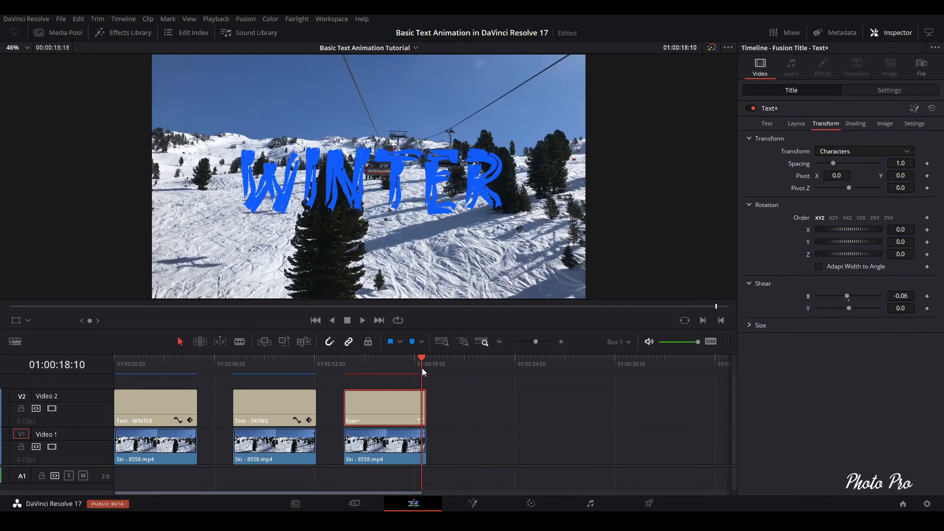
pyautogui.moveTo(422, 364); pyautogui.dragTo(346, 368)
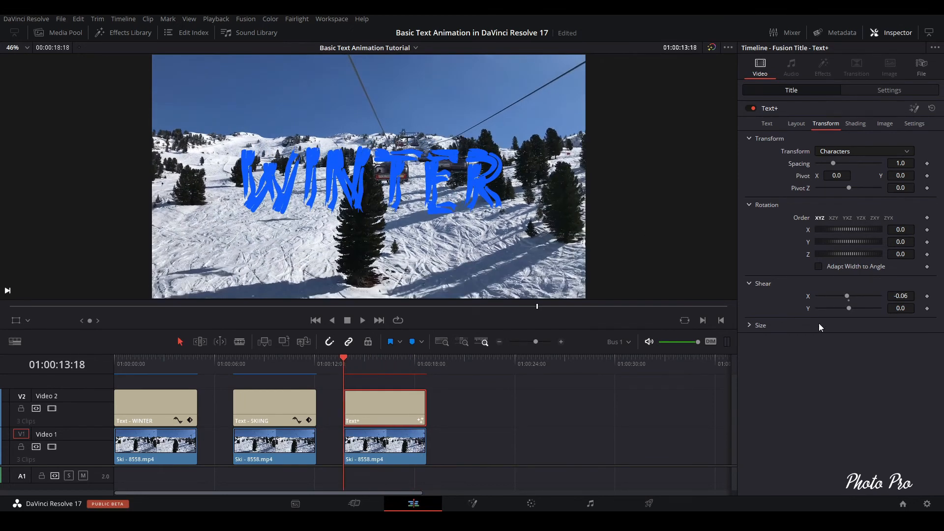
pyautogui.doubleClick(807, 296)
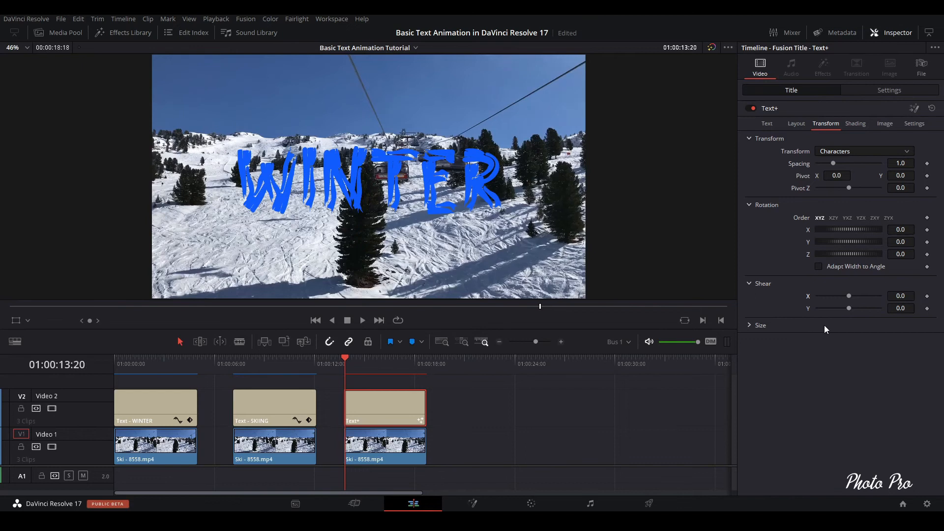
pyautogui.click(926, 295)
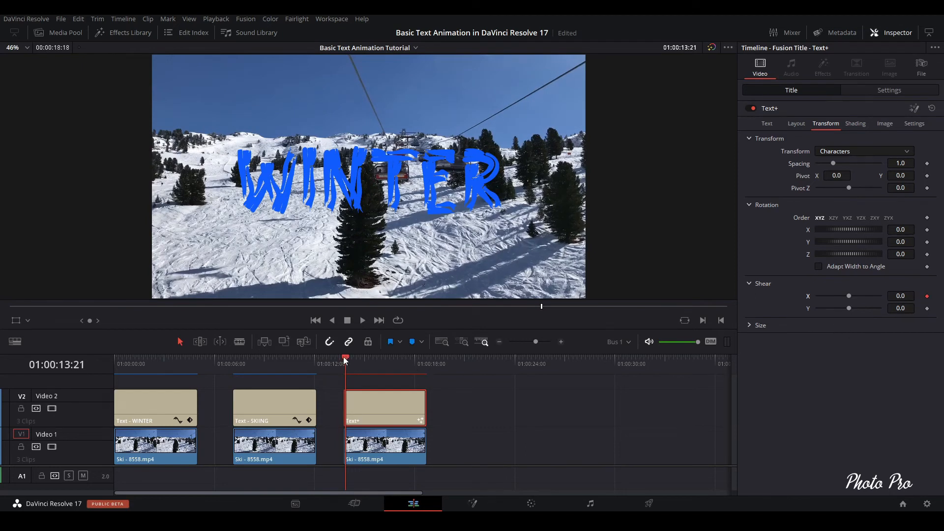
pyautogui.moveTo(344, 358); pyautogui.dragTo(416, 365)
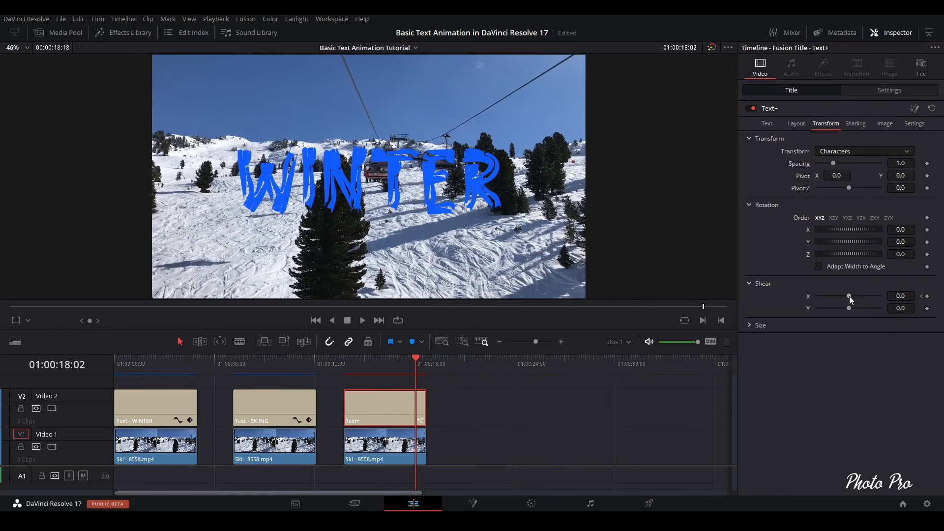
pyautogui.moveTo(848, 296)
pyautogui.mouseDown()
pyautogui.moveTo(860, 296)
pyautogui.moveTo(837, 295)
pyautogui.mouseUp()
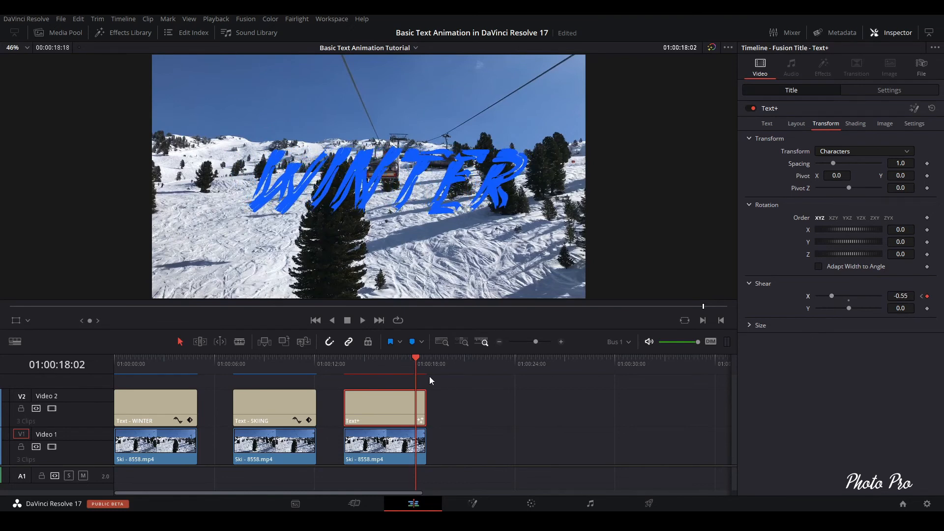
# Play the WINTER Text+ title from its beginning to review the shear animation
pyautogui.click(347, 364)
pyautogui.press('space')
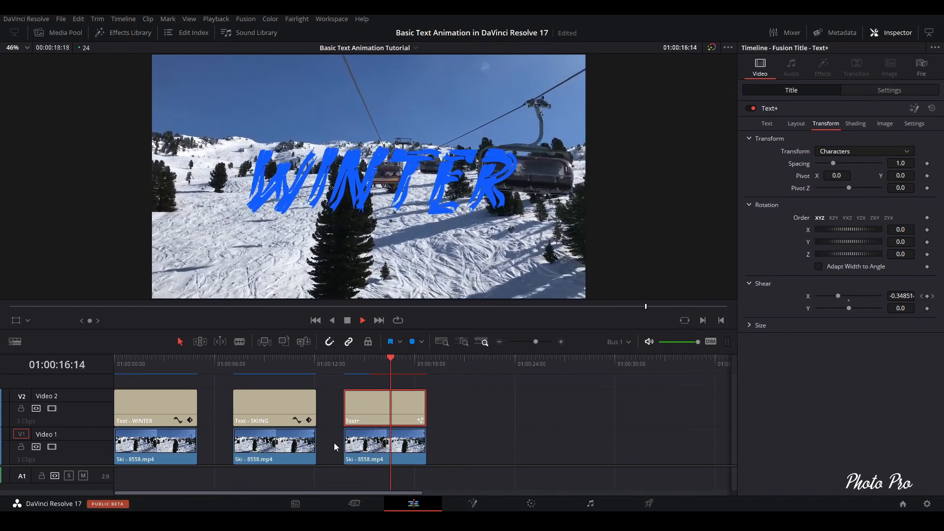
pyautogui.press('space')
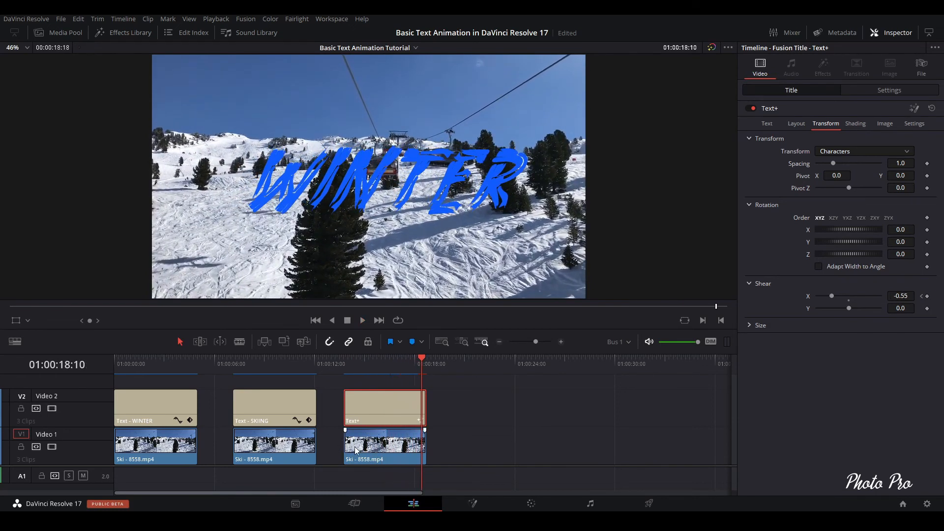
# Try a Shear Y of -0.08 on the WINTER title's characters at 01:00:14:08 and reset it
pyautogui.moveTo(419, 360); pyautogui.dragTo(352, 366)
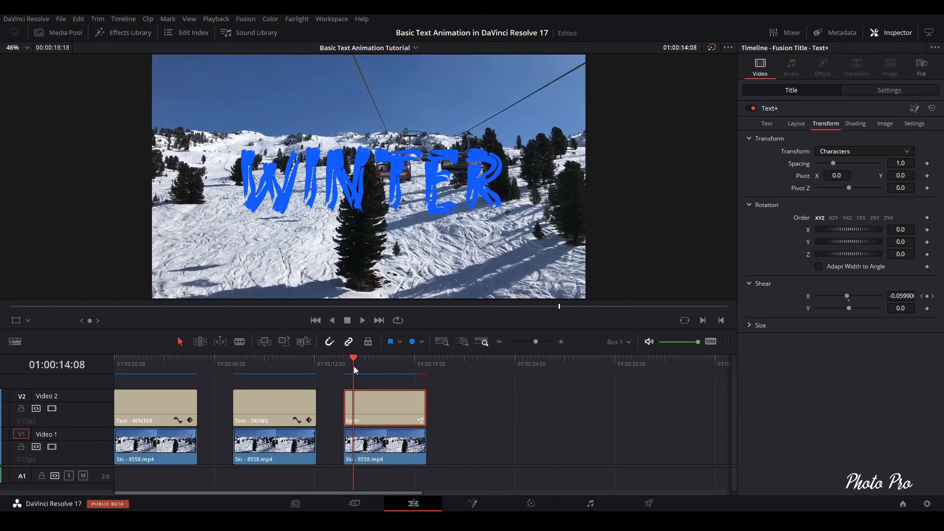
pyautogui.moveTo(849, 308)
pyautogui.mouseDown()
pyautogui.moveTo(860, 307)
pyautogui.moveTo(819, 309)
pyautogui.moveTo(871, 306)
pyautogui.moveTo(810, 321)
pyautogui.moveTo(846, 315)
pyautogui.mouseUp()
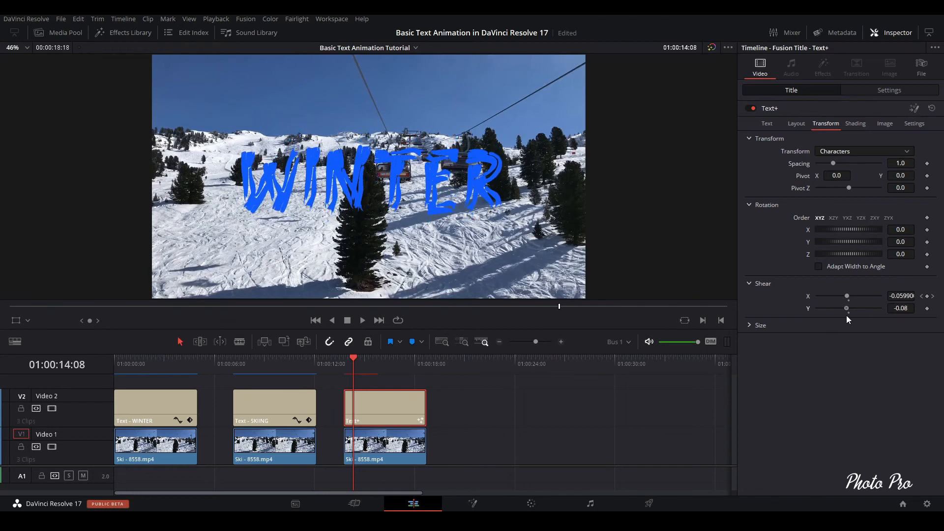
pyautogui.doubleClick(807, 308)
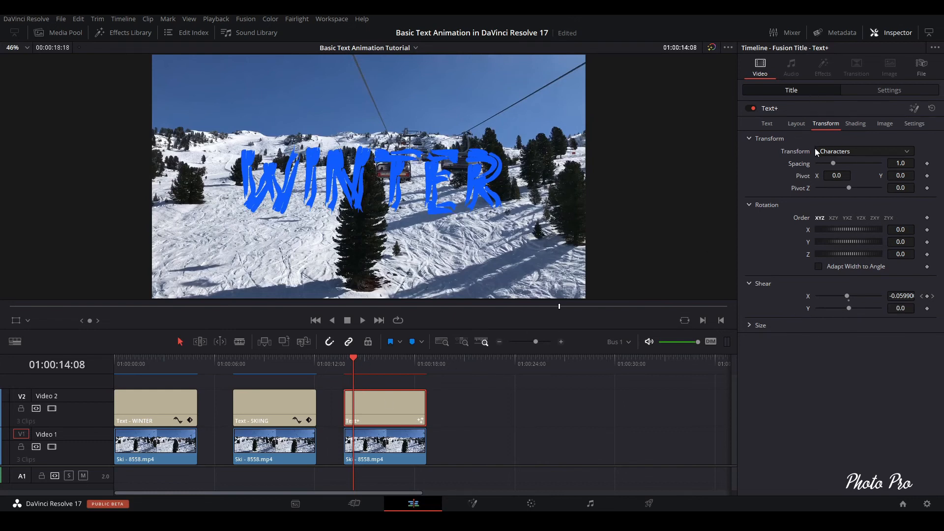
# Set the WINTER Text+ clip's zoom to 0.050 in its clip transform settings and keyframe it at 01:00:13:23
pyautogui.click(887, 93)
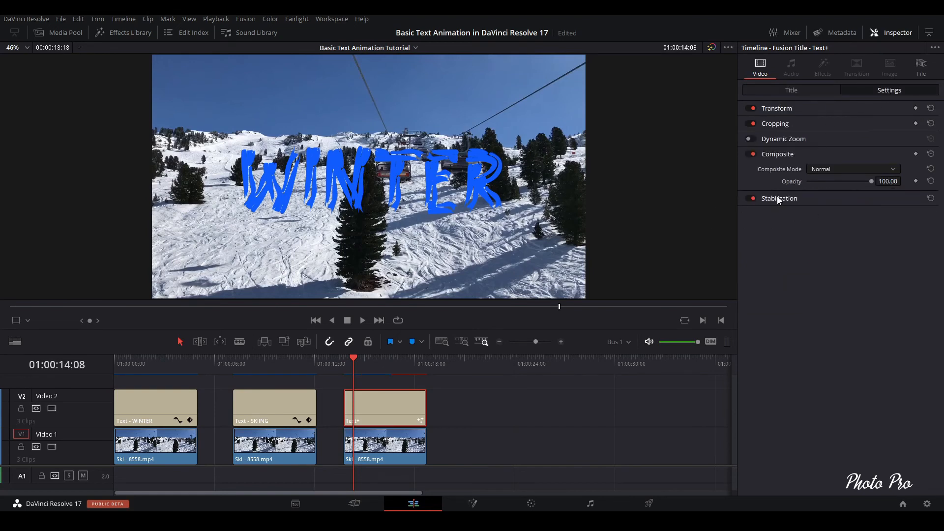
pyautogui.click(816, 155)
pyautogui.click(795, 108)
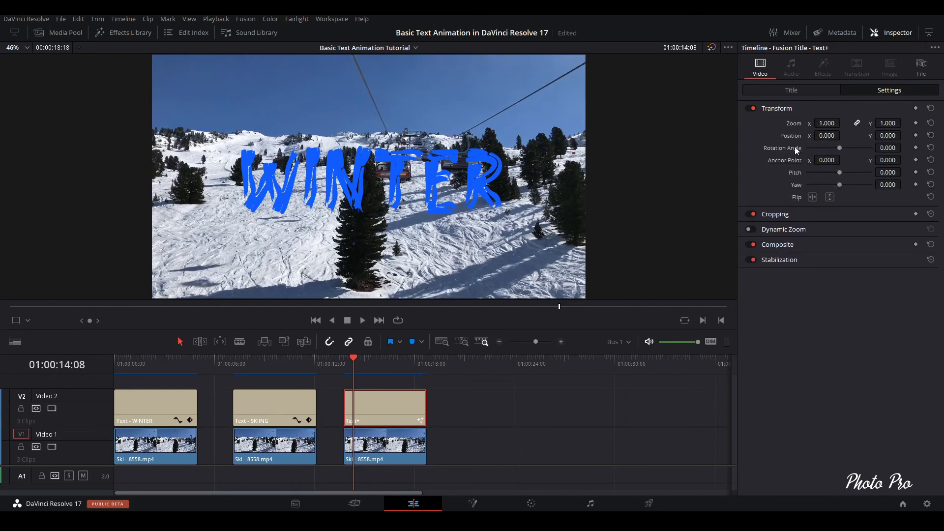
pyautogui.moveTo(830, 135)
pyautogui.mouseDown()
pyautogui.moveTo(842, 134)
pyautogui.moveTo(795, 123)
pyautogui.moveTo(874, 124)
pyautogui.moveTo(827, 123)
pyautogui.mouseUp()
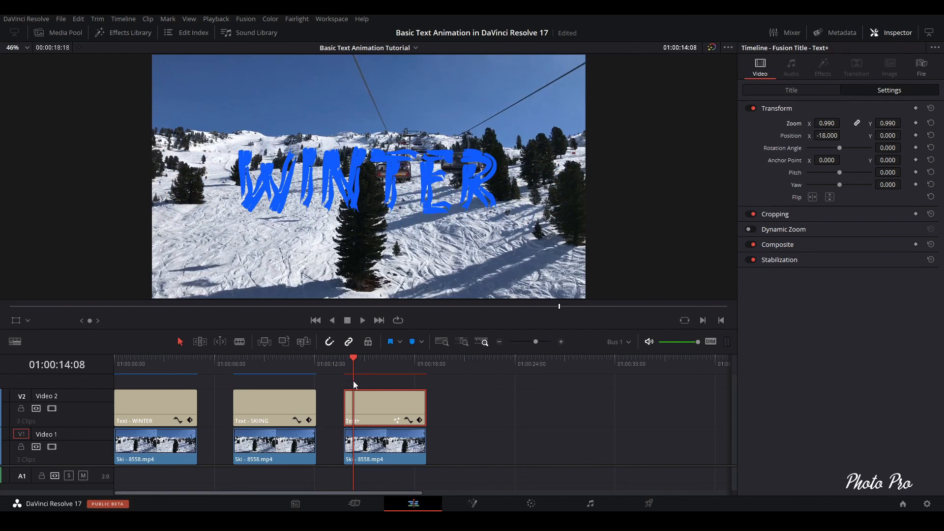
pyautogui.click(349, 357)
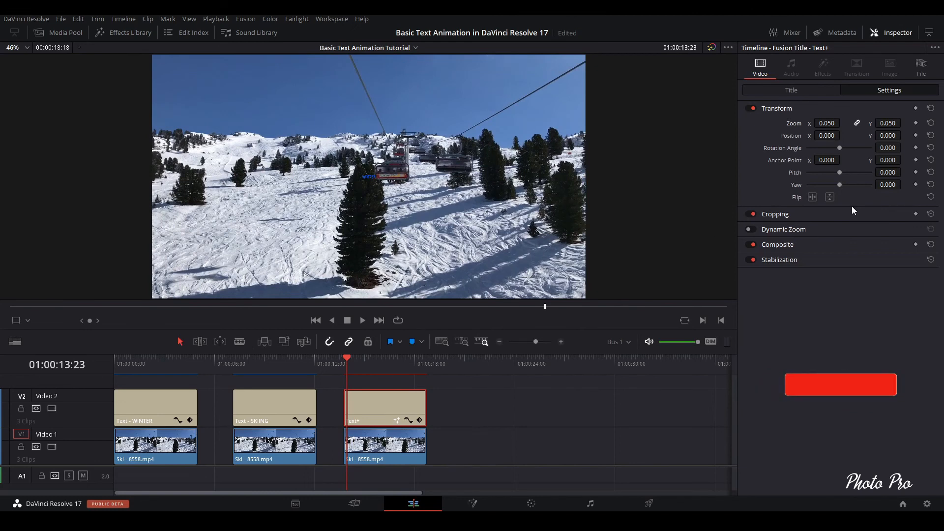
pyautogui.click(915, 123)
# Keyframe the WINTER Text+ clip's zoom to 1.000 at 01:00:16:00 and to 0.030 at 01:00:18:05
pyautogui.moveTo(347, 356); pyautogui.dragTo(382, 362)
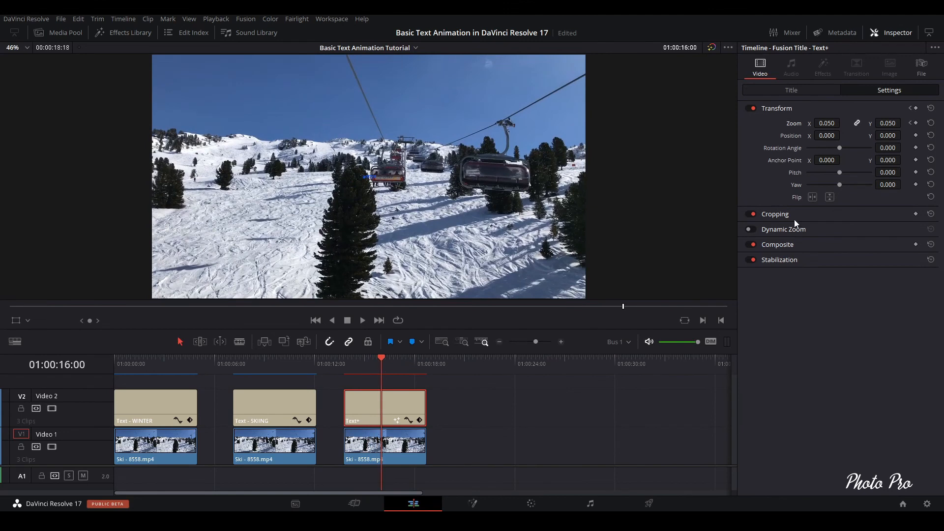
pyautogui.doubleClick(793, 123)
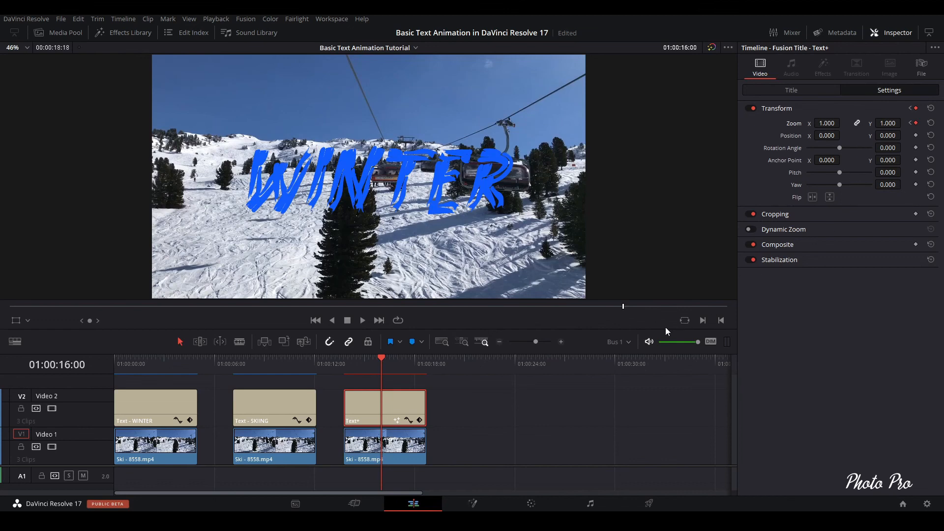
pyautogui.moveTo(381, 360); pyautogui.dragTo(417, 365)
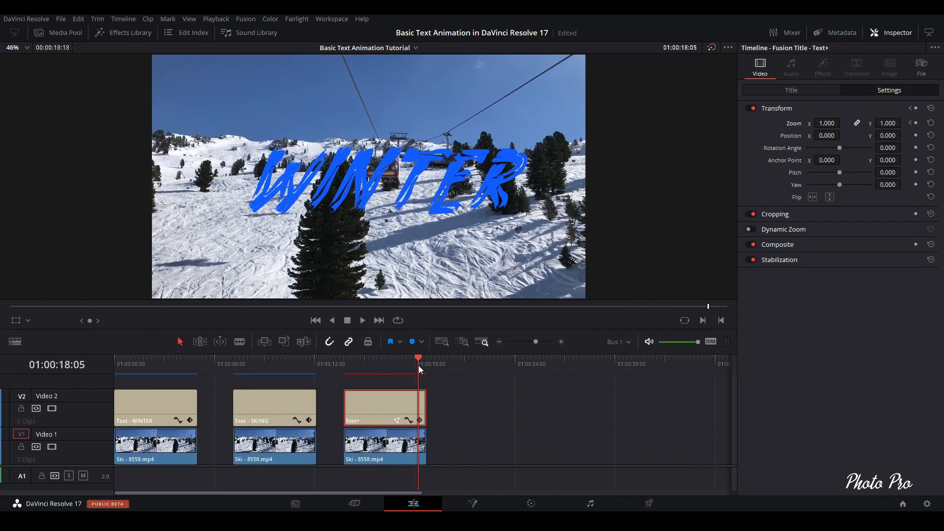
pyautogui.click(915, 123)
pyautogui.moveTo(819, 124); pyautogui.dragTo(764, 123)
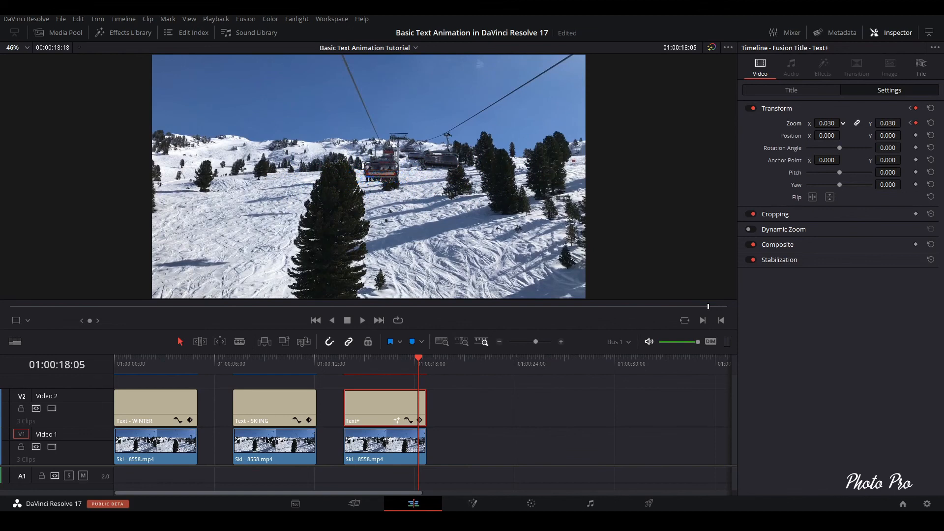
# Play the WINTER Text+ title from its start to review the zoom animation, and return to 01:00:15:07
pyautogui.click(343, 363)
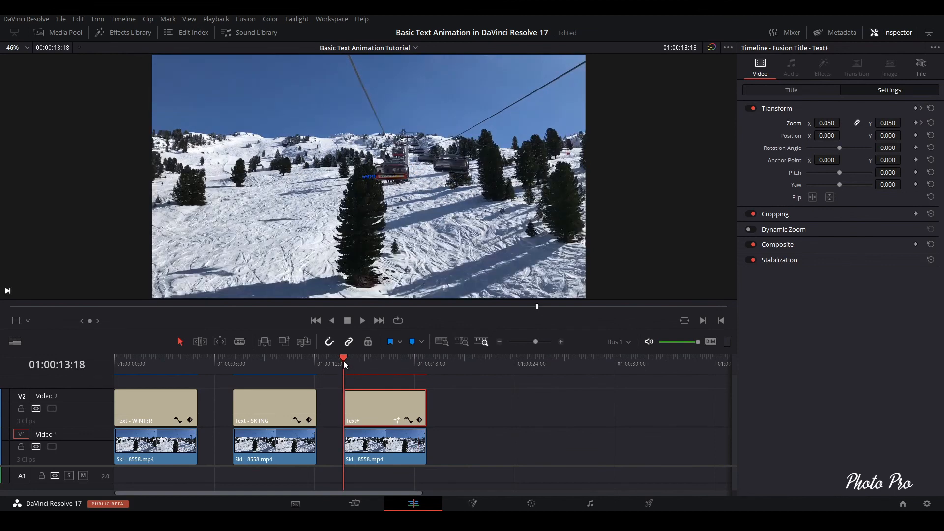
pyautogui.press('space')
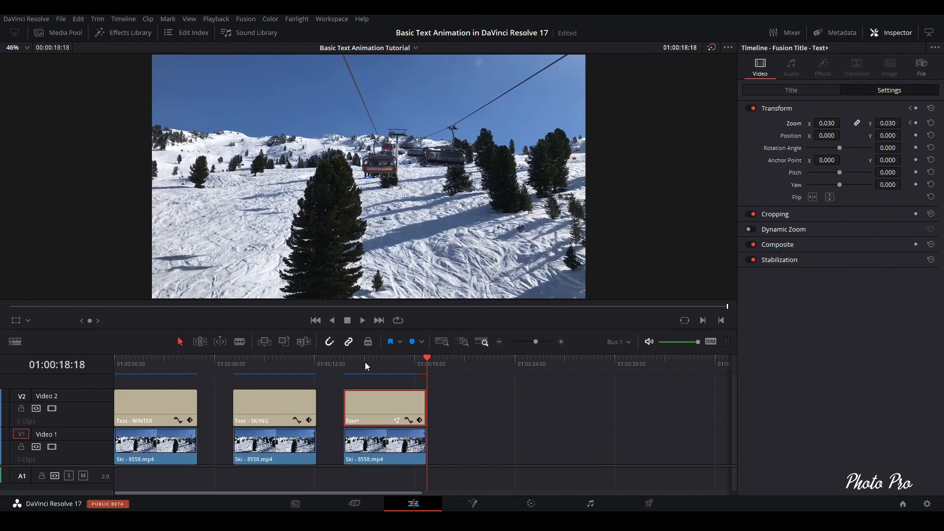
pyautogui.moveTo(428, 363); pyautogui.dragTo(369, 374)
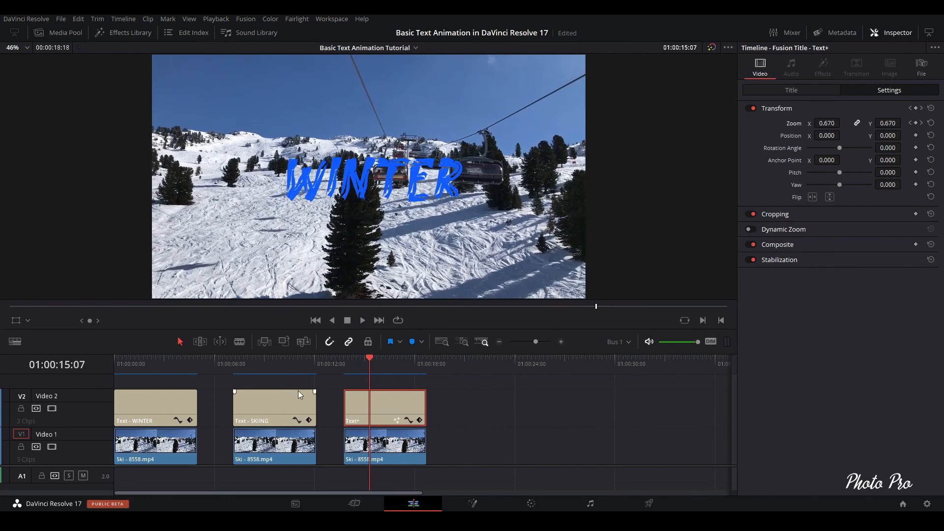